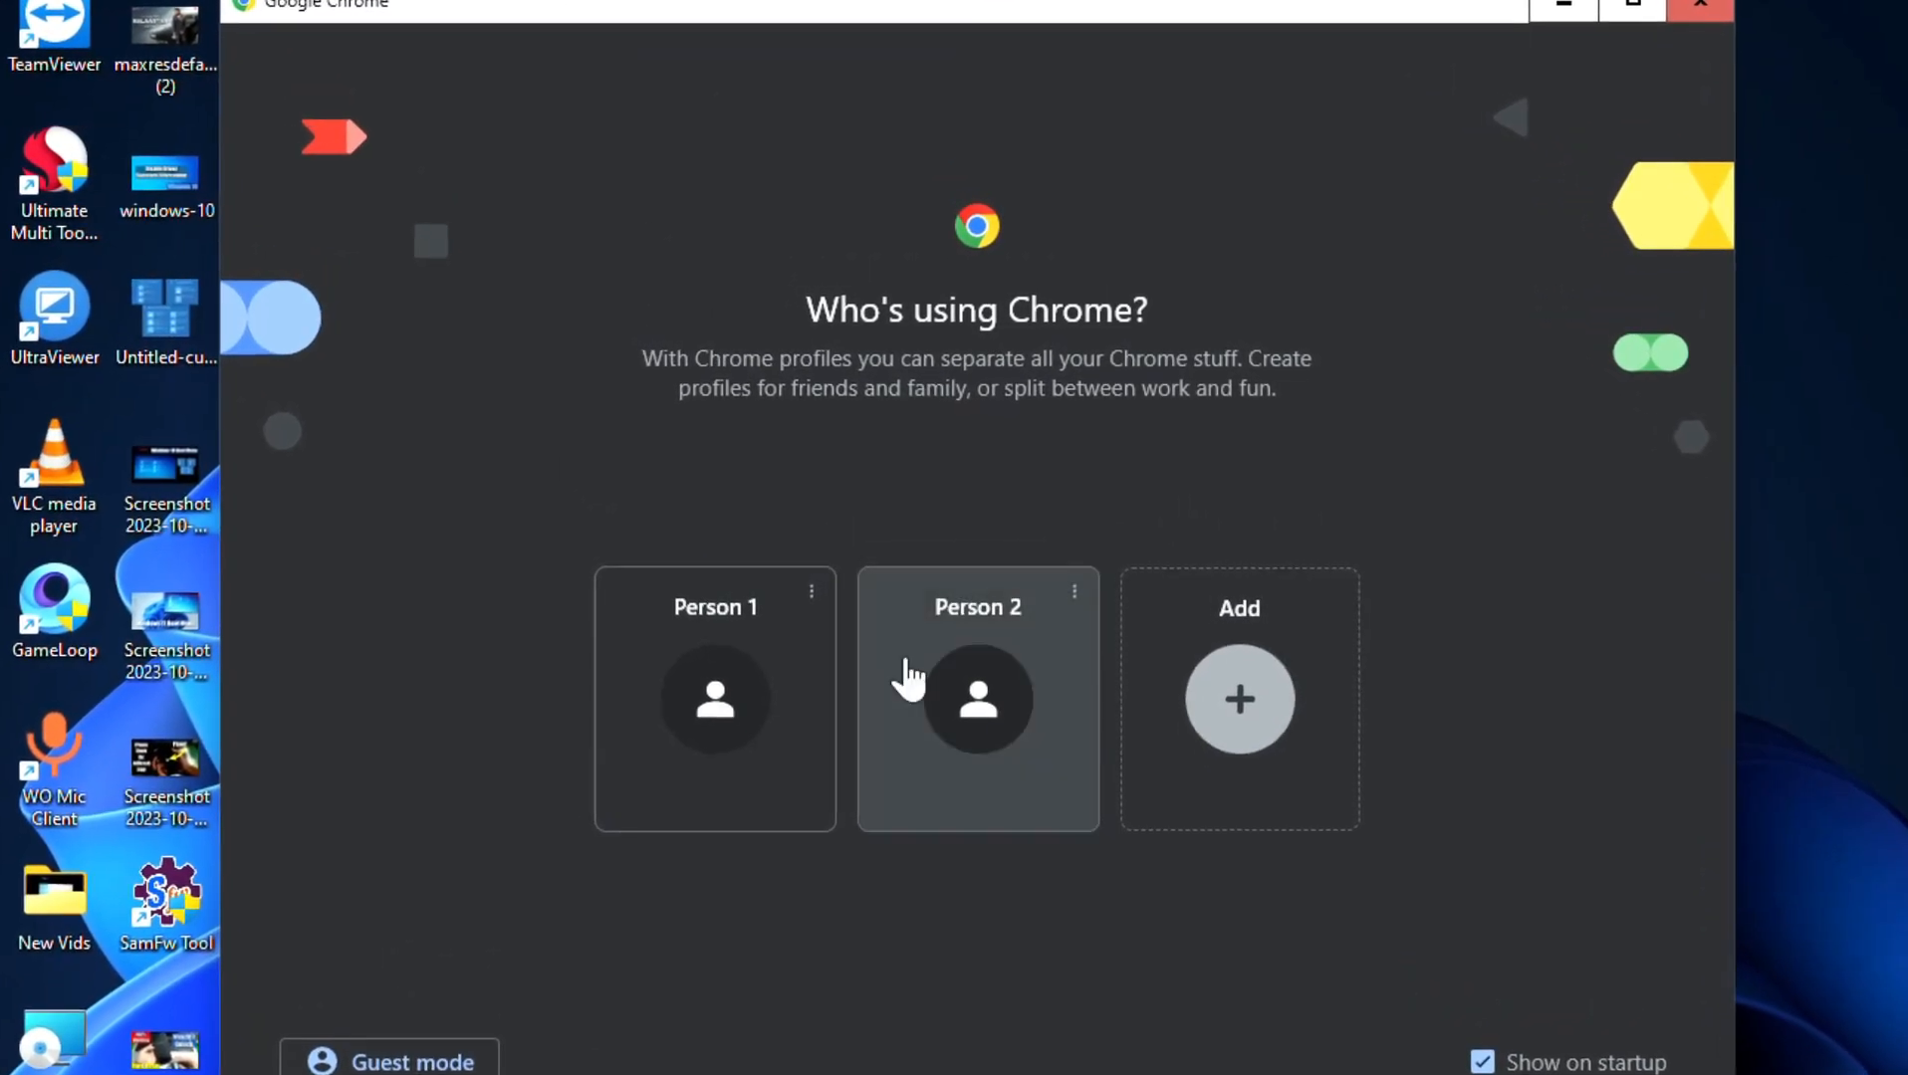
Choose a profile card so Chrome opens to its new tab page
click(715, 700)
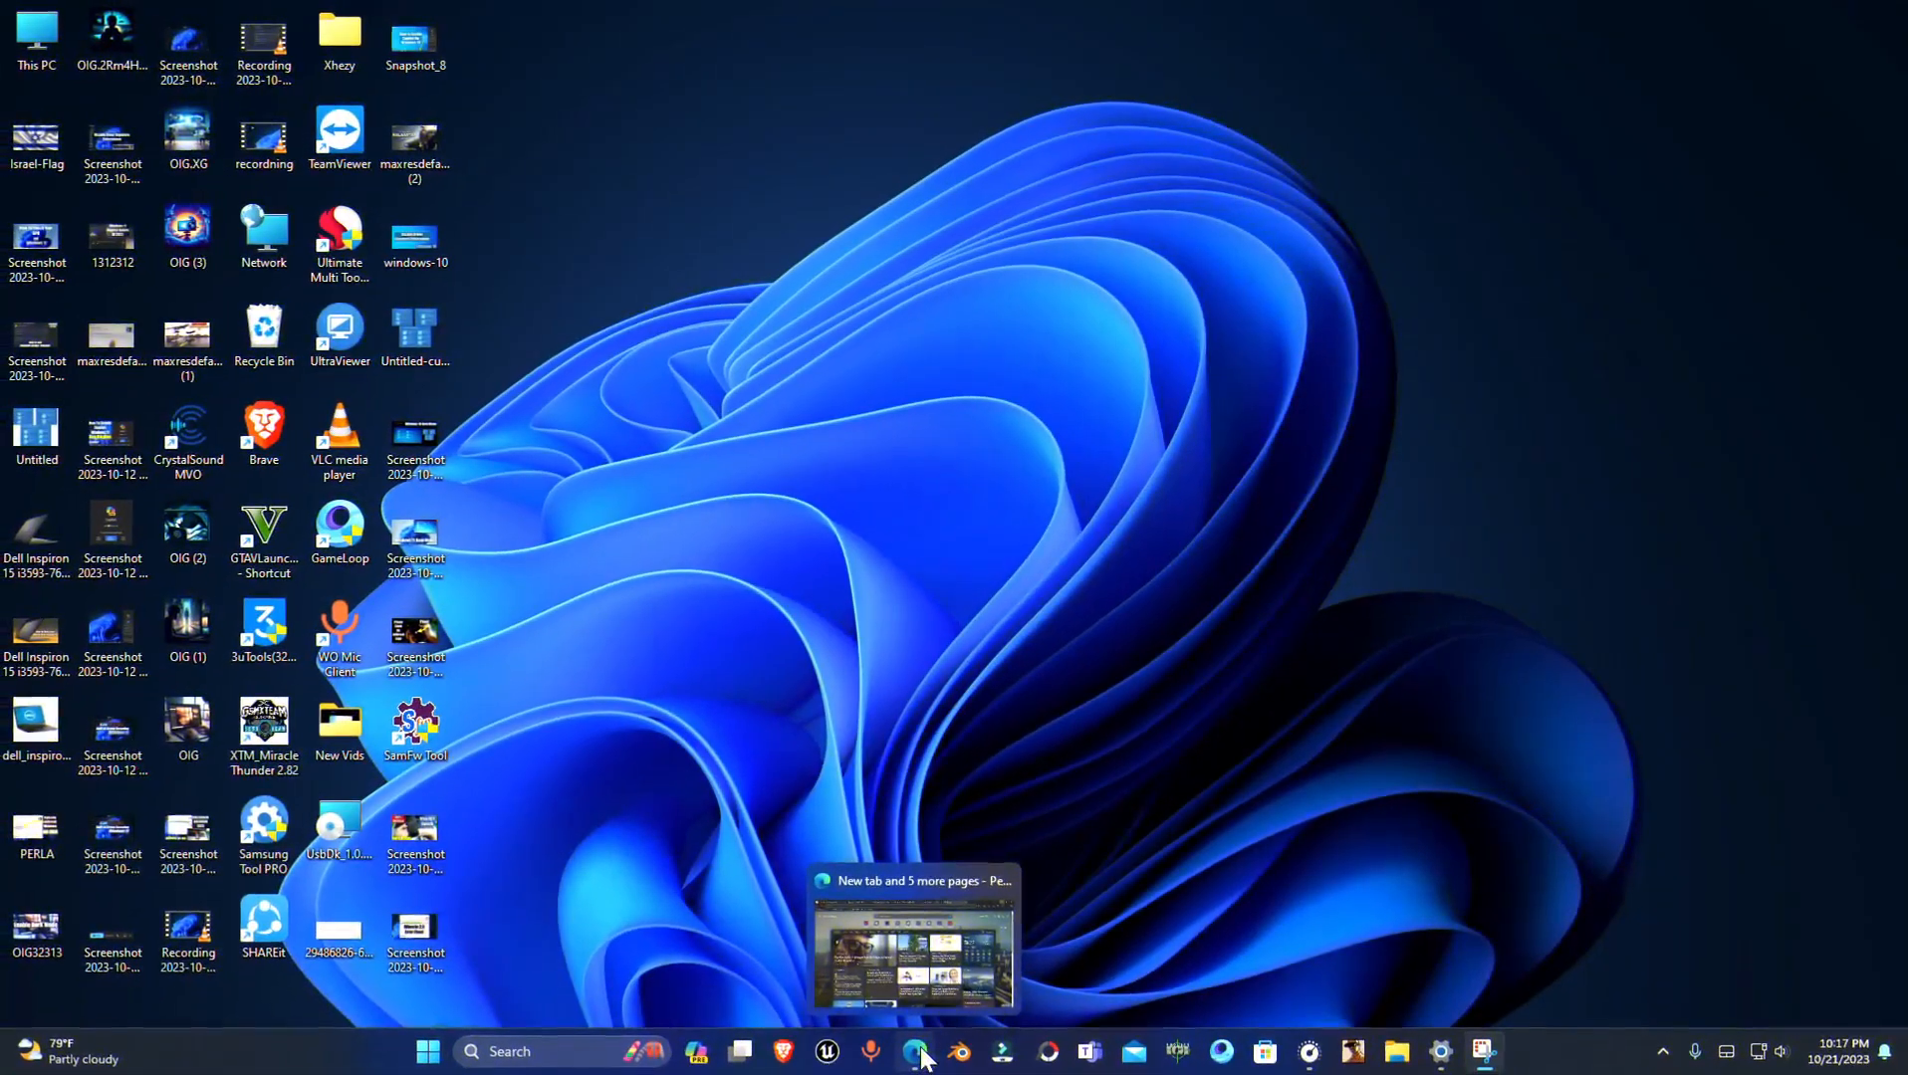
Restore the Edge window and run a web search for 'download chrome'
click(918, 1054)
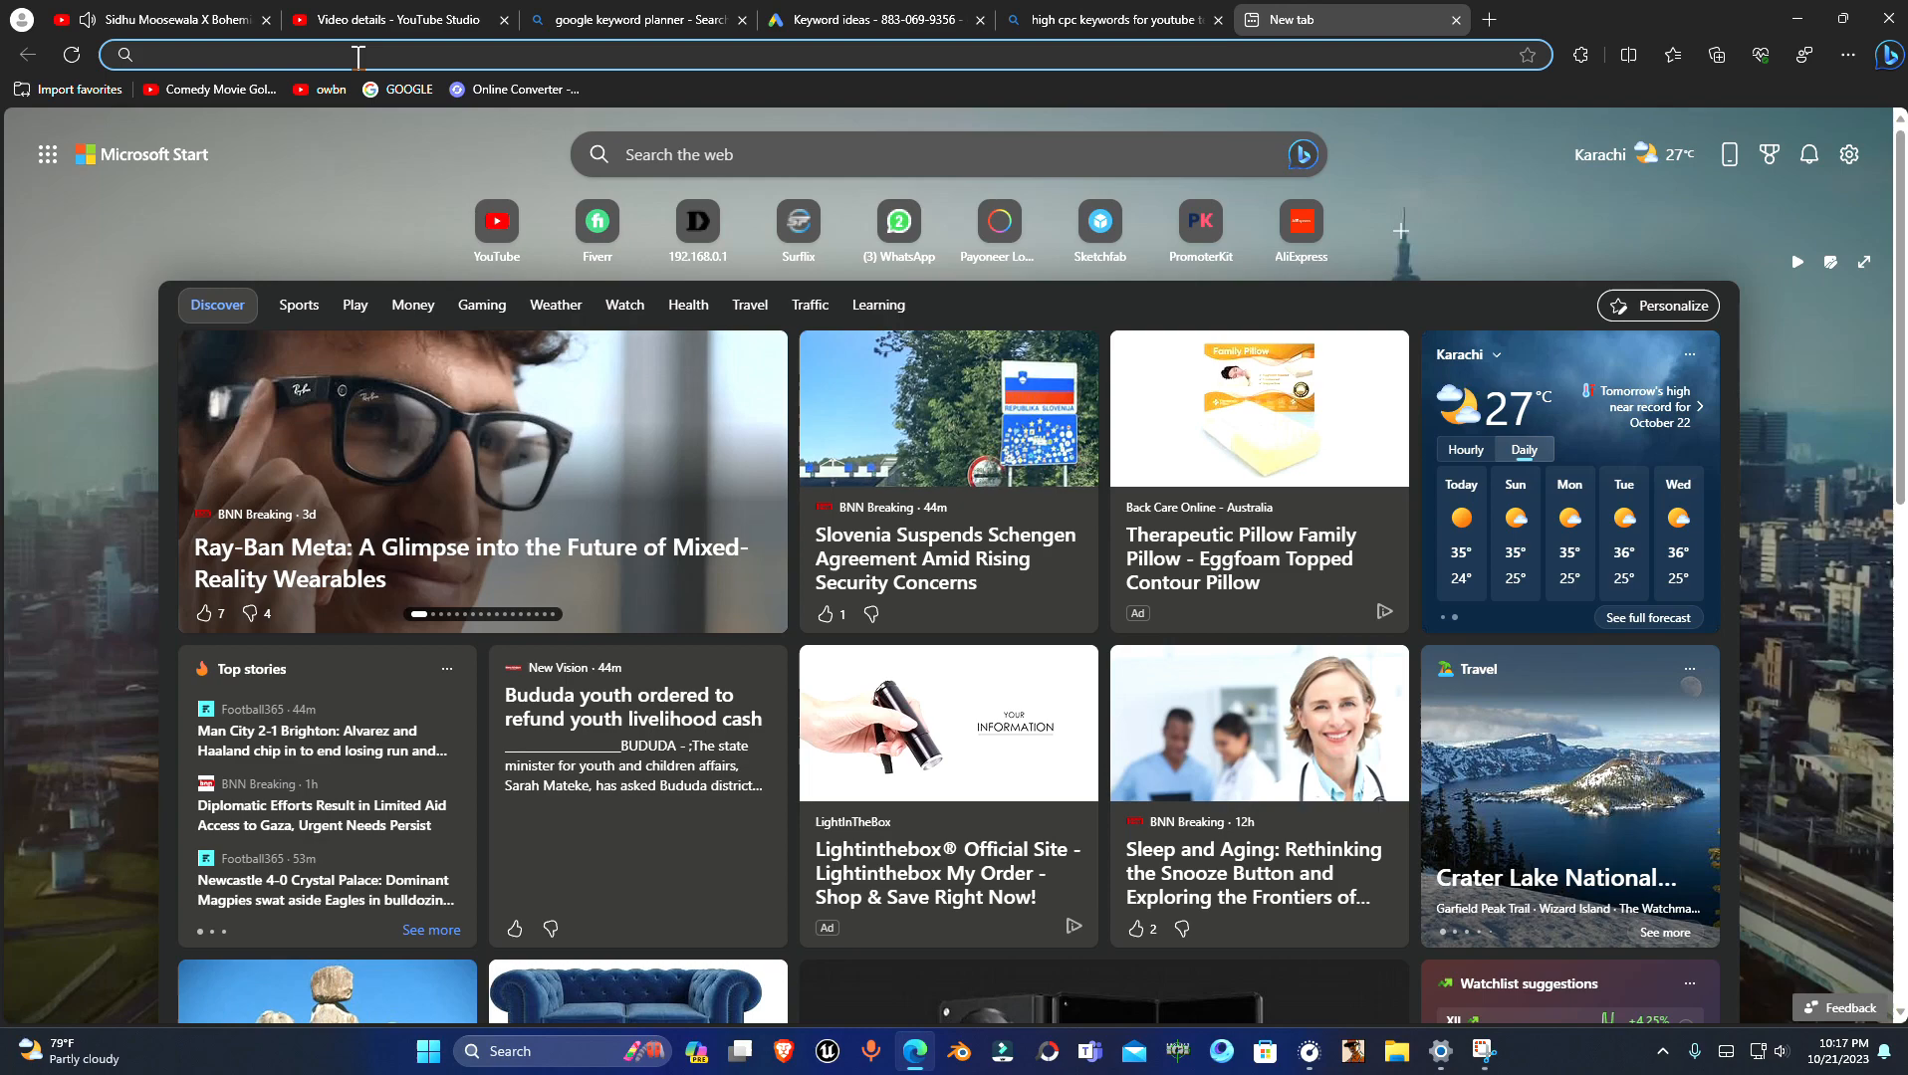
text(download hr)
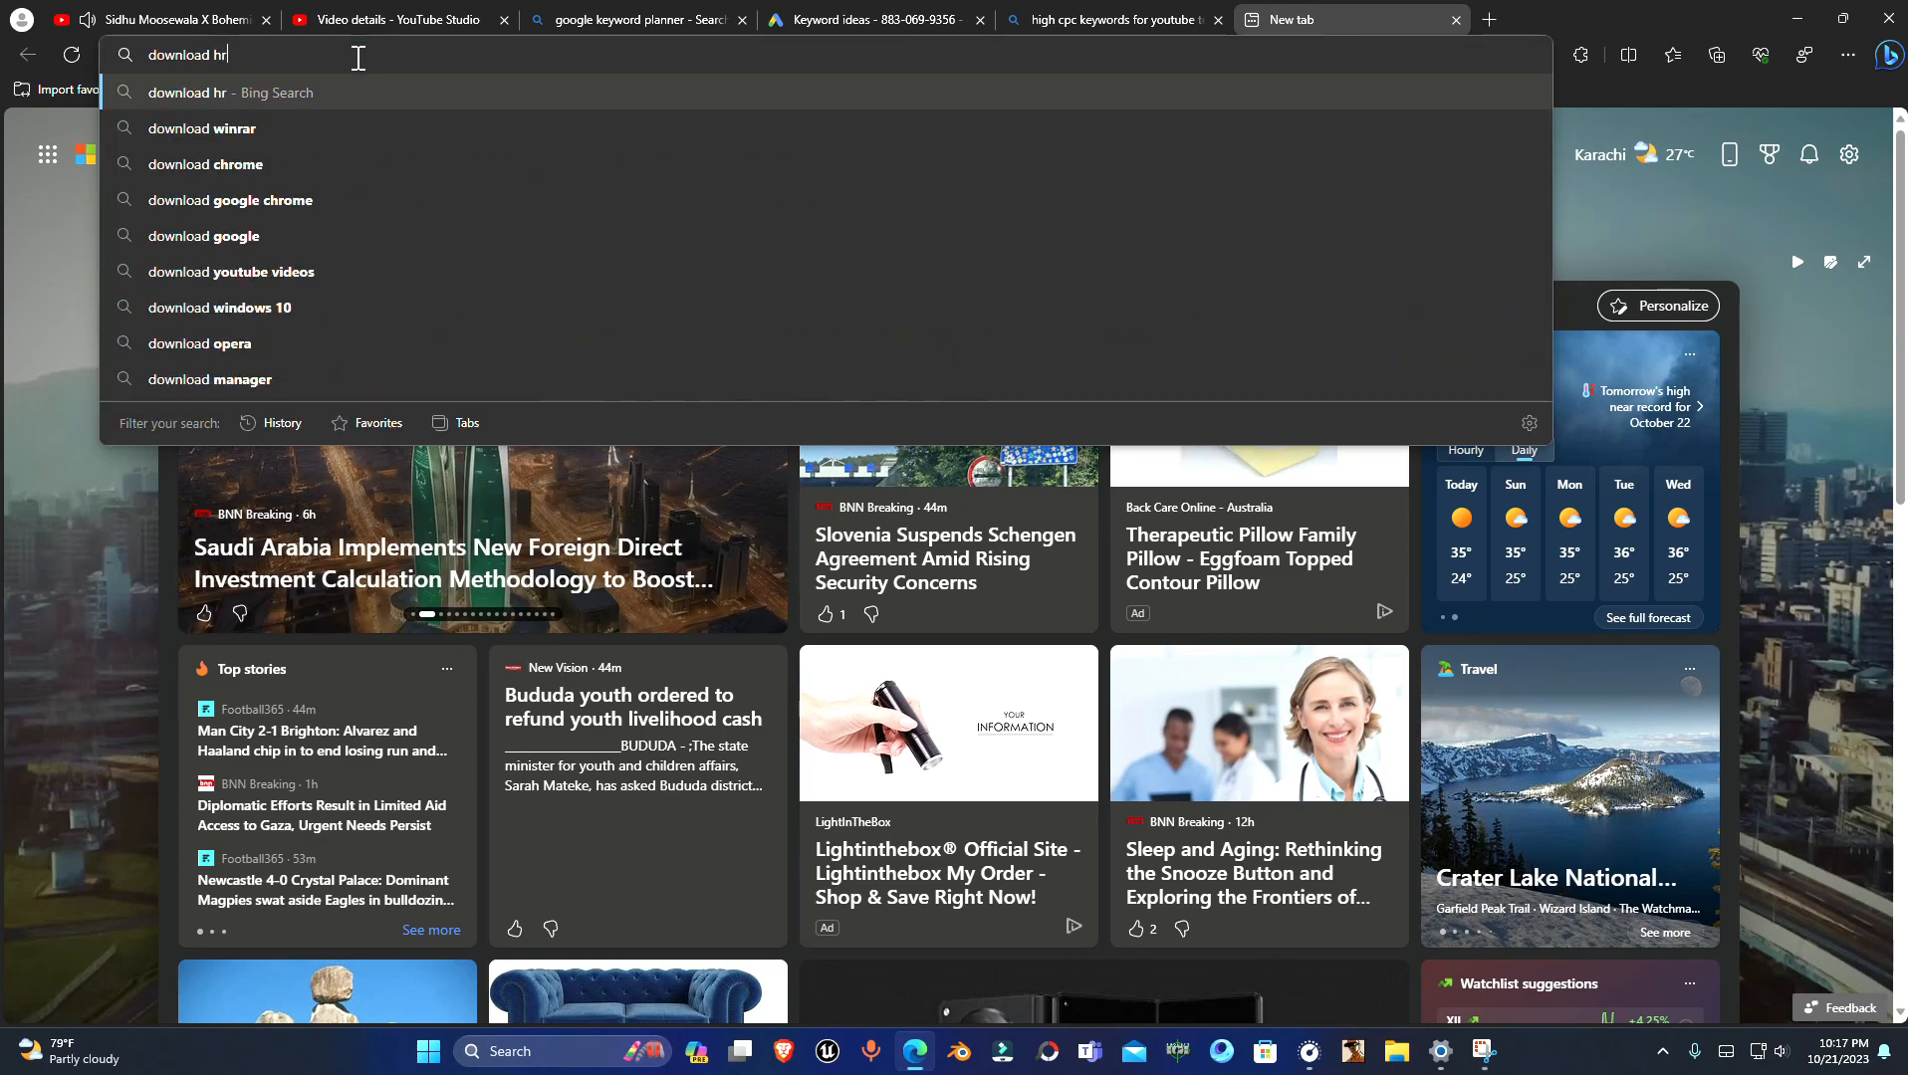
key(BackSpace)
key(BackSpace)
text(chrome)
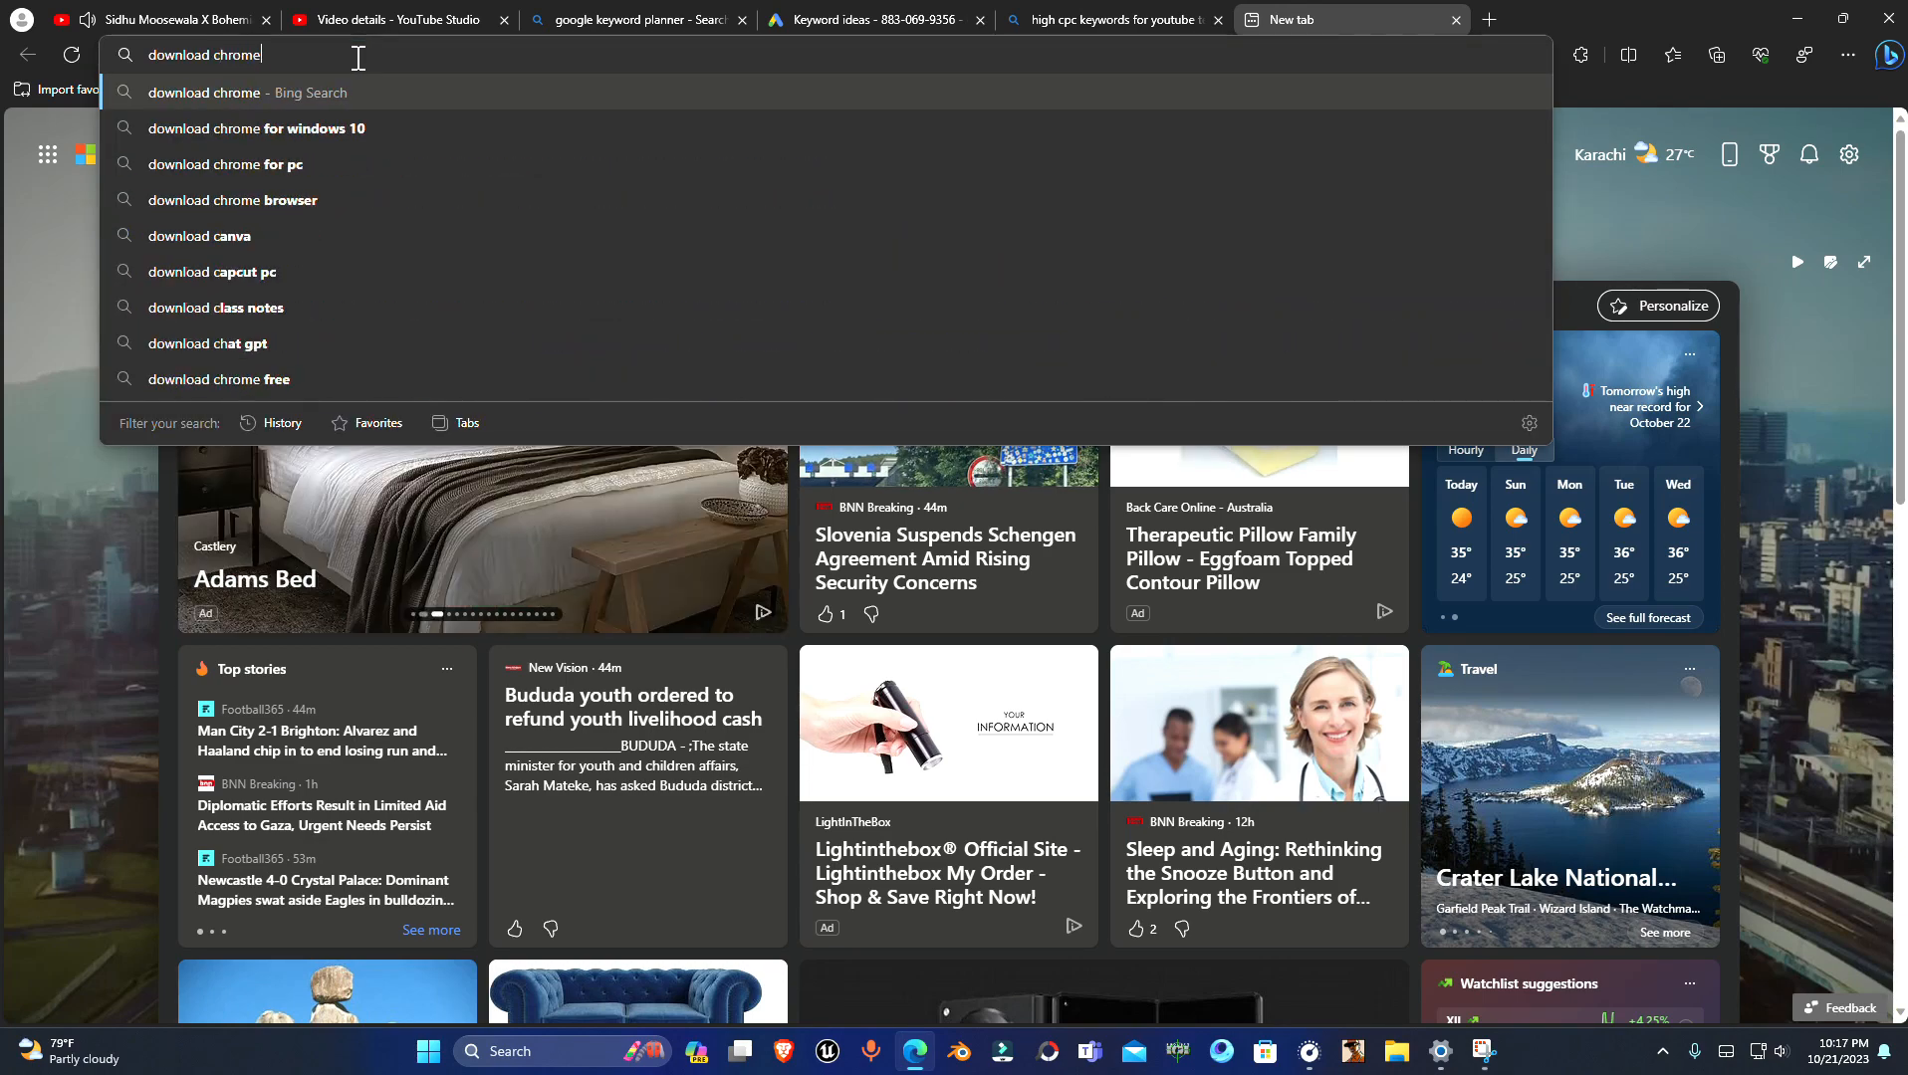
key(Return)
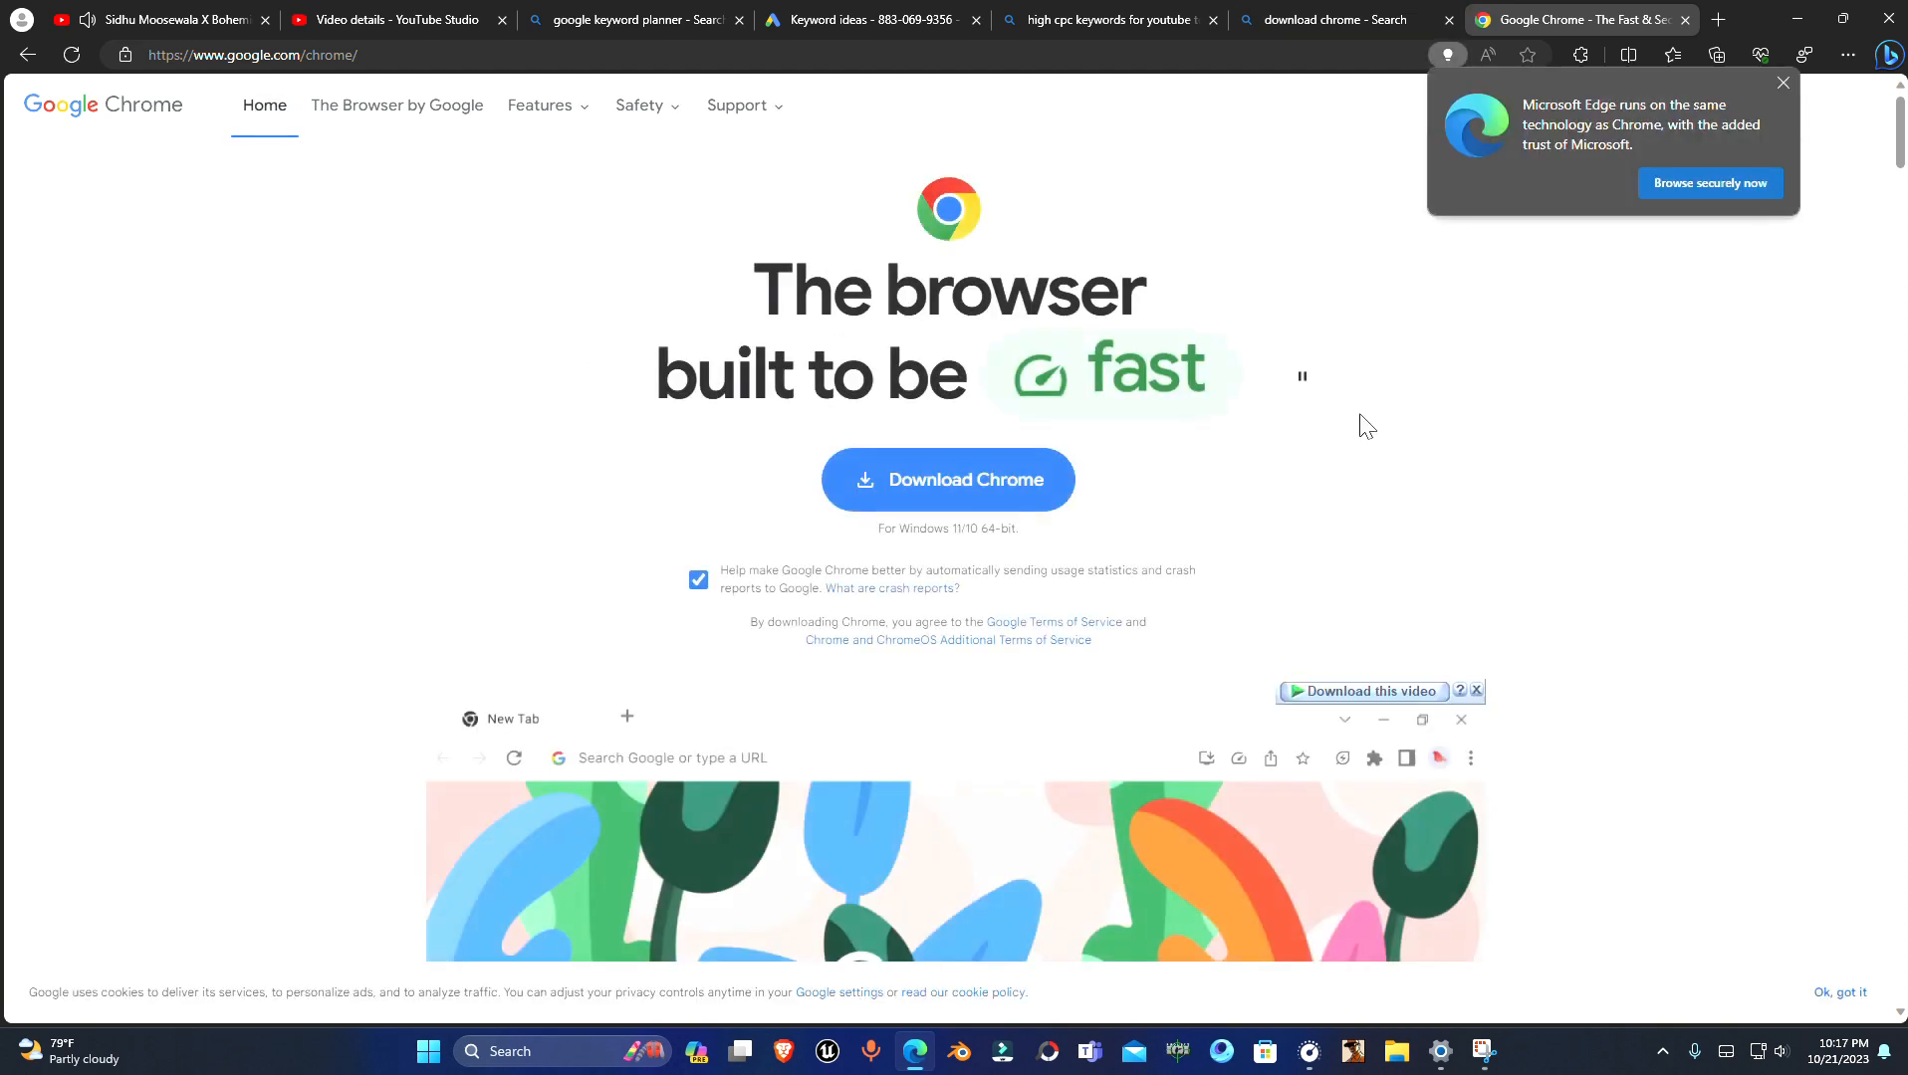
Start the Chrome installer download from Google's page and dismiss the side panel
click(924, 478)
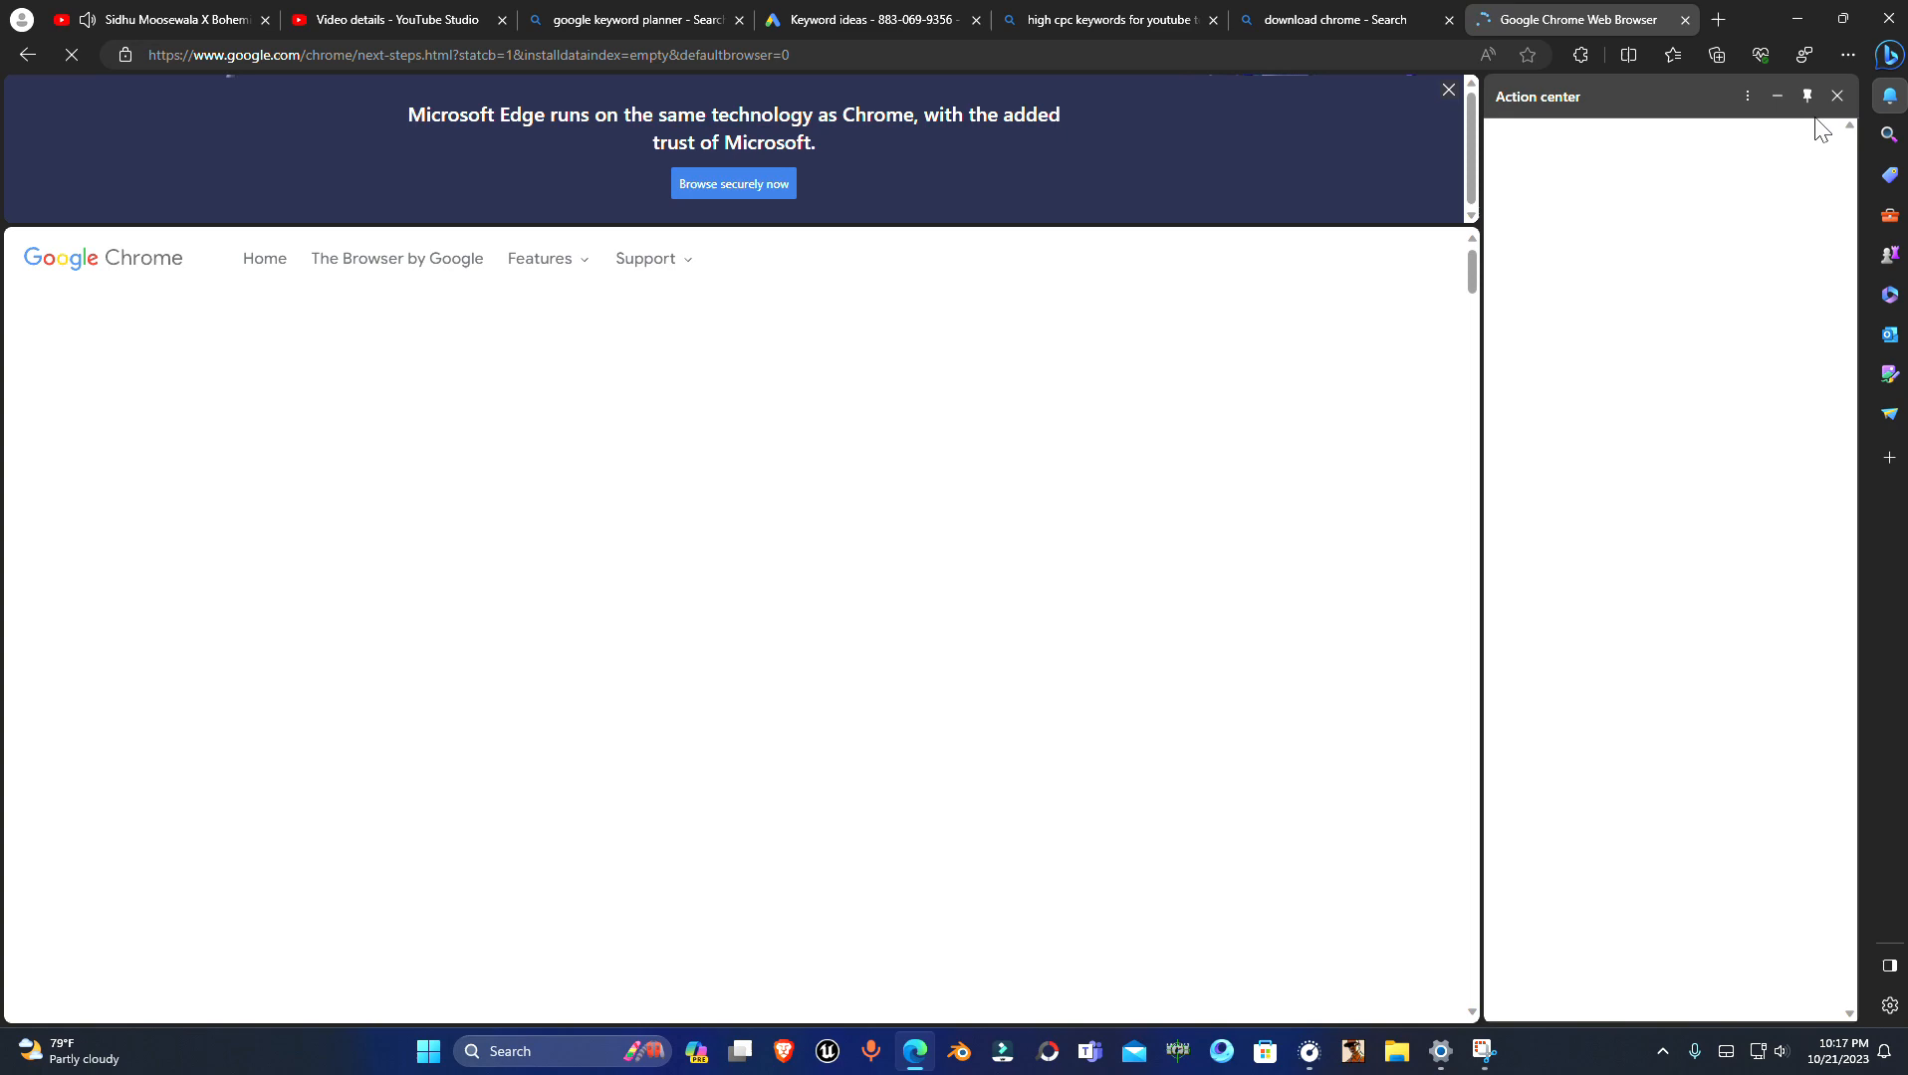
click(1836, 96)
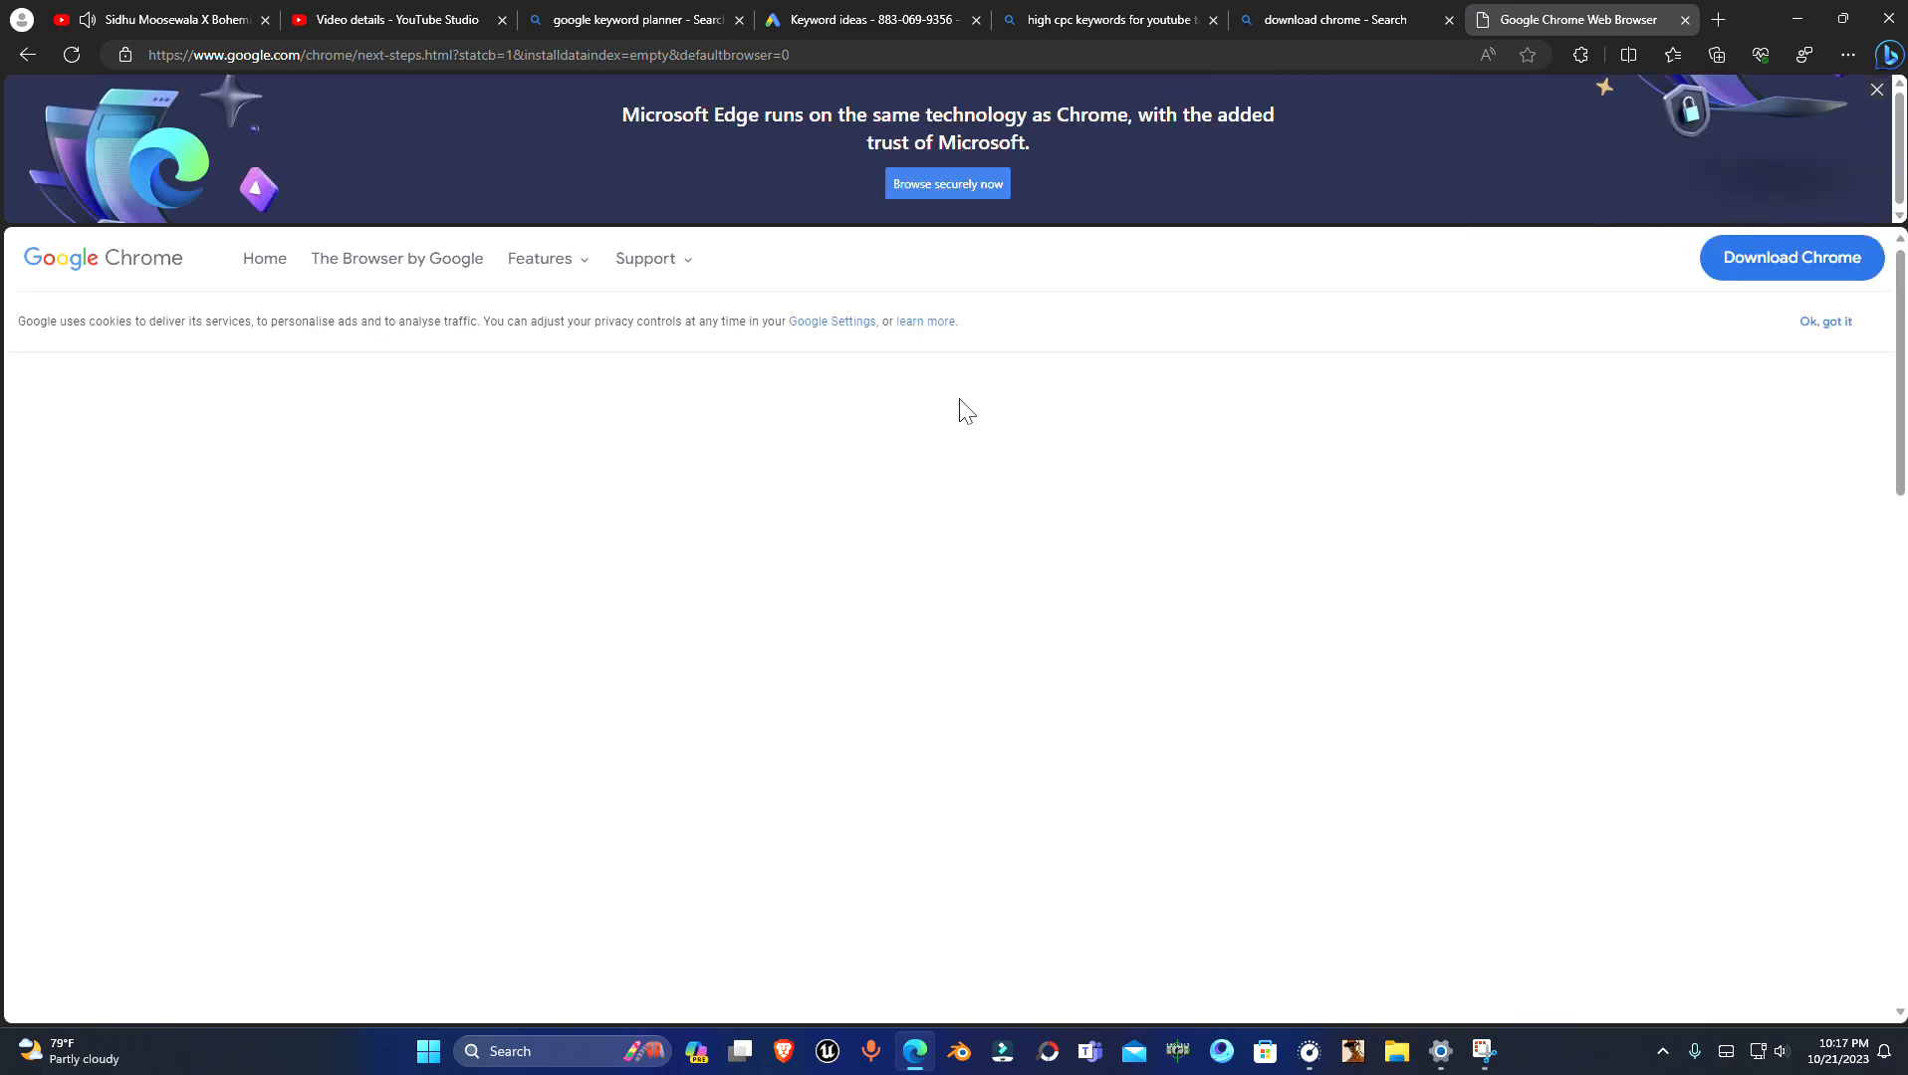
scroll(999, 447, down, 4)
scroll(1062, 553, up, 4)
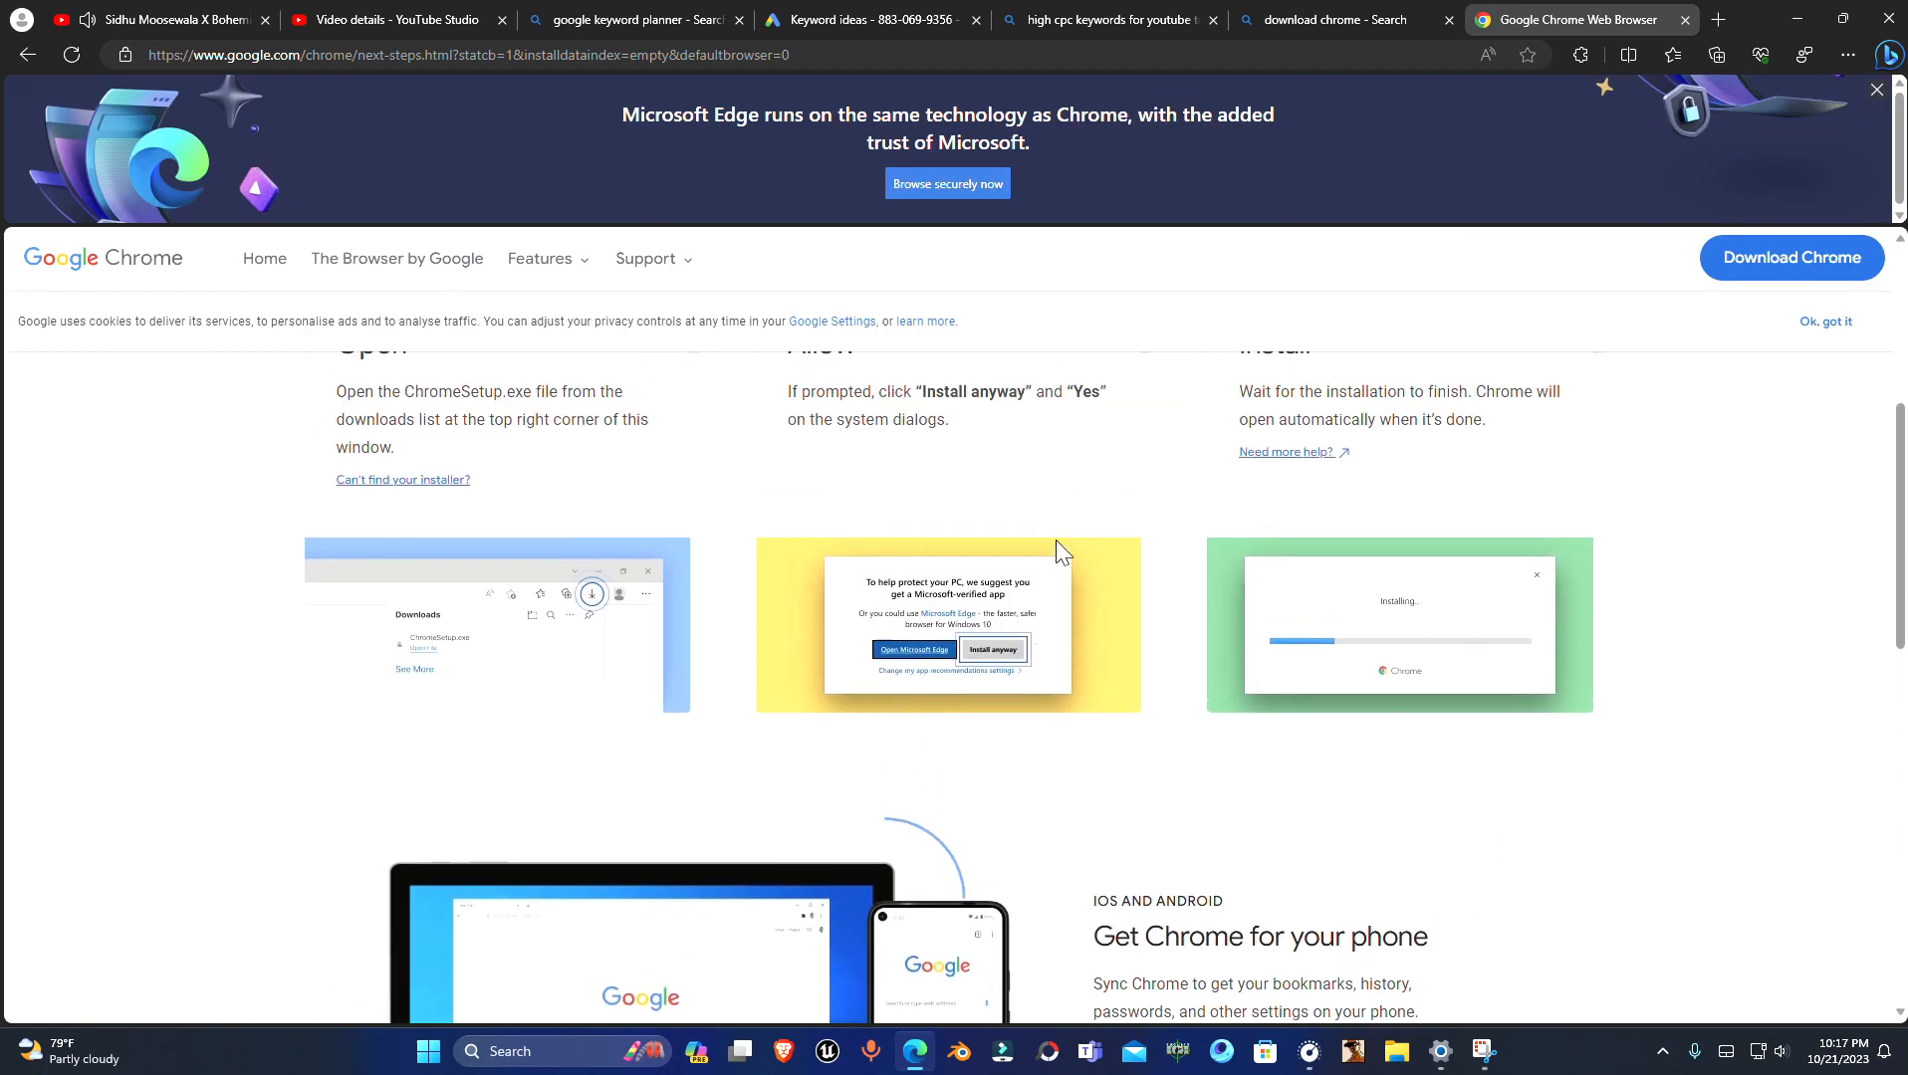
scroll(1266, 372, up, 3)
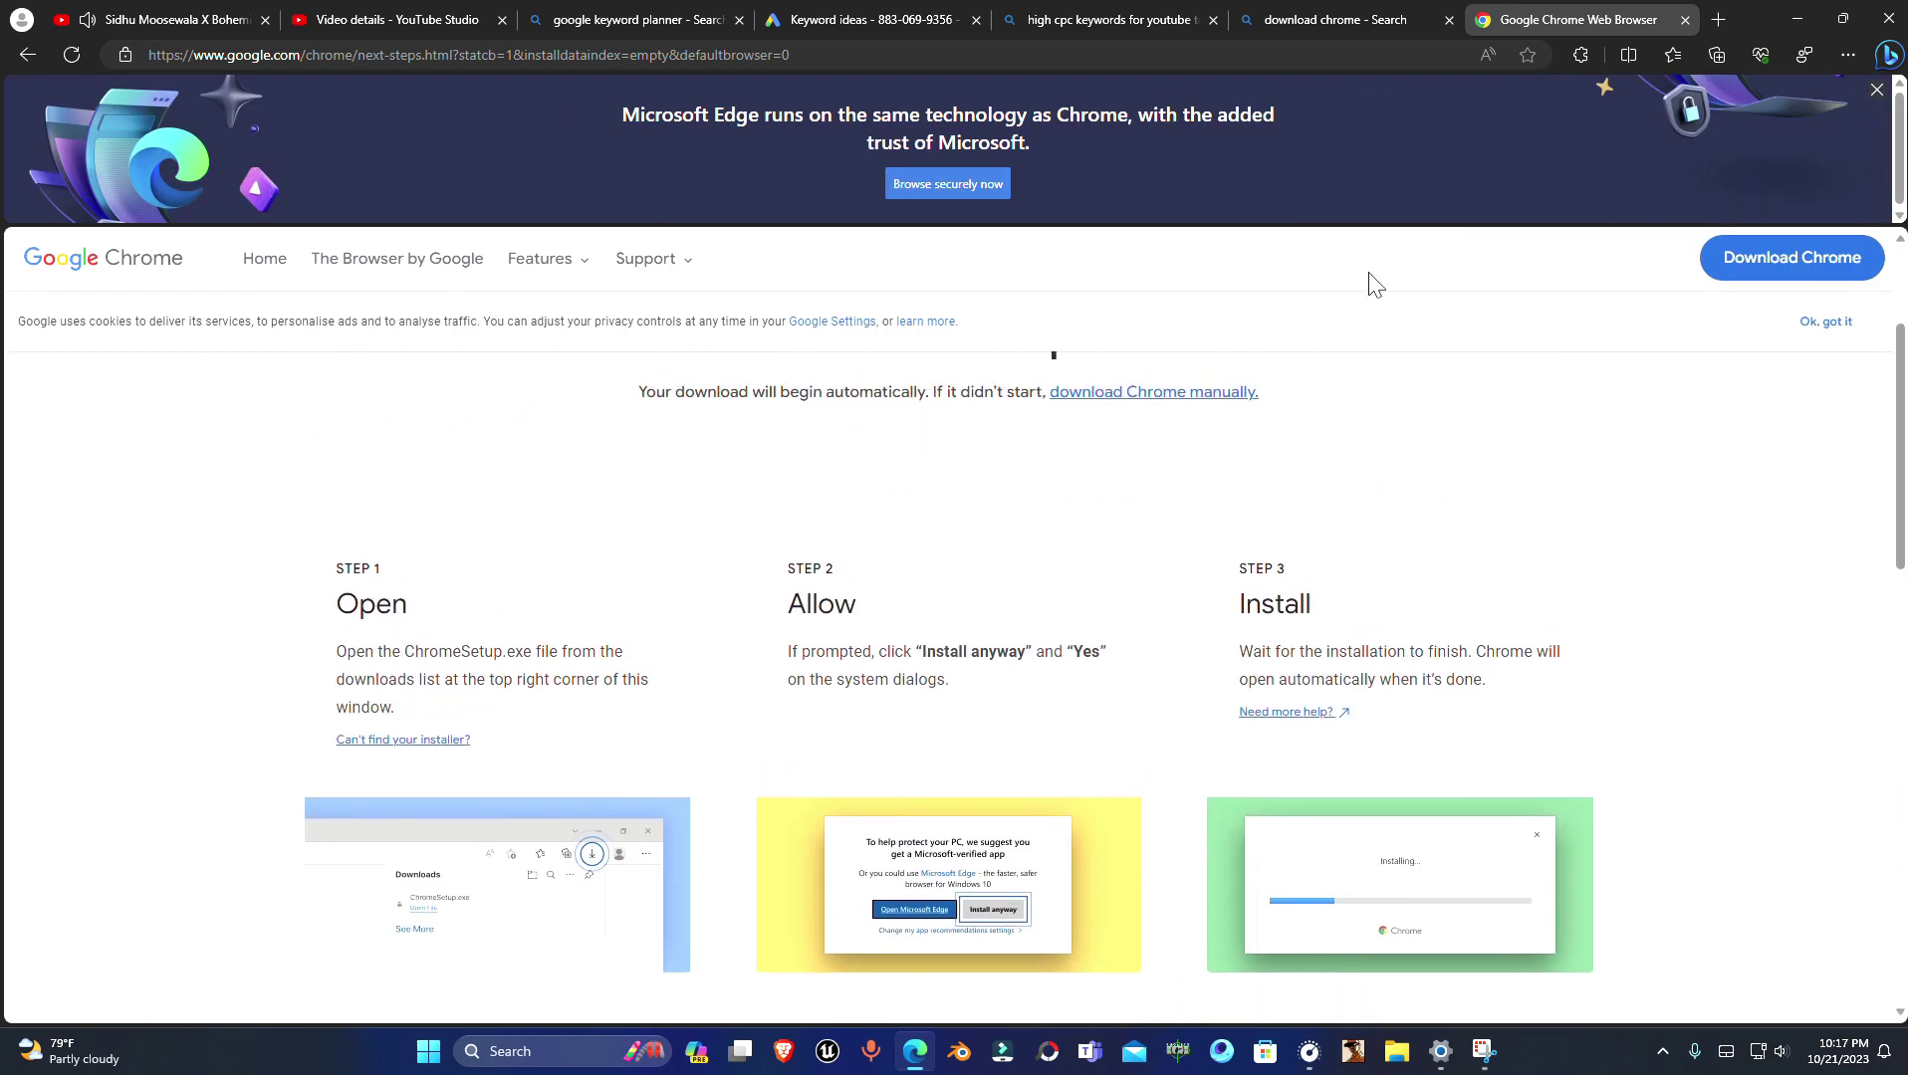
Retry the Chrome download and submit Edge's survey with 'I can't search Google easily'
click(1752, 265)
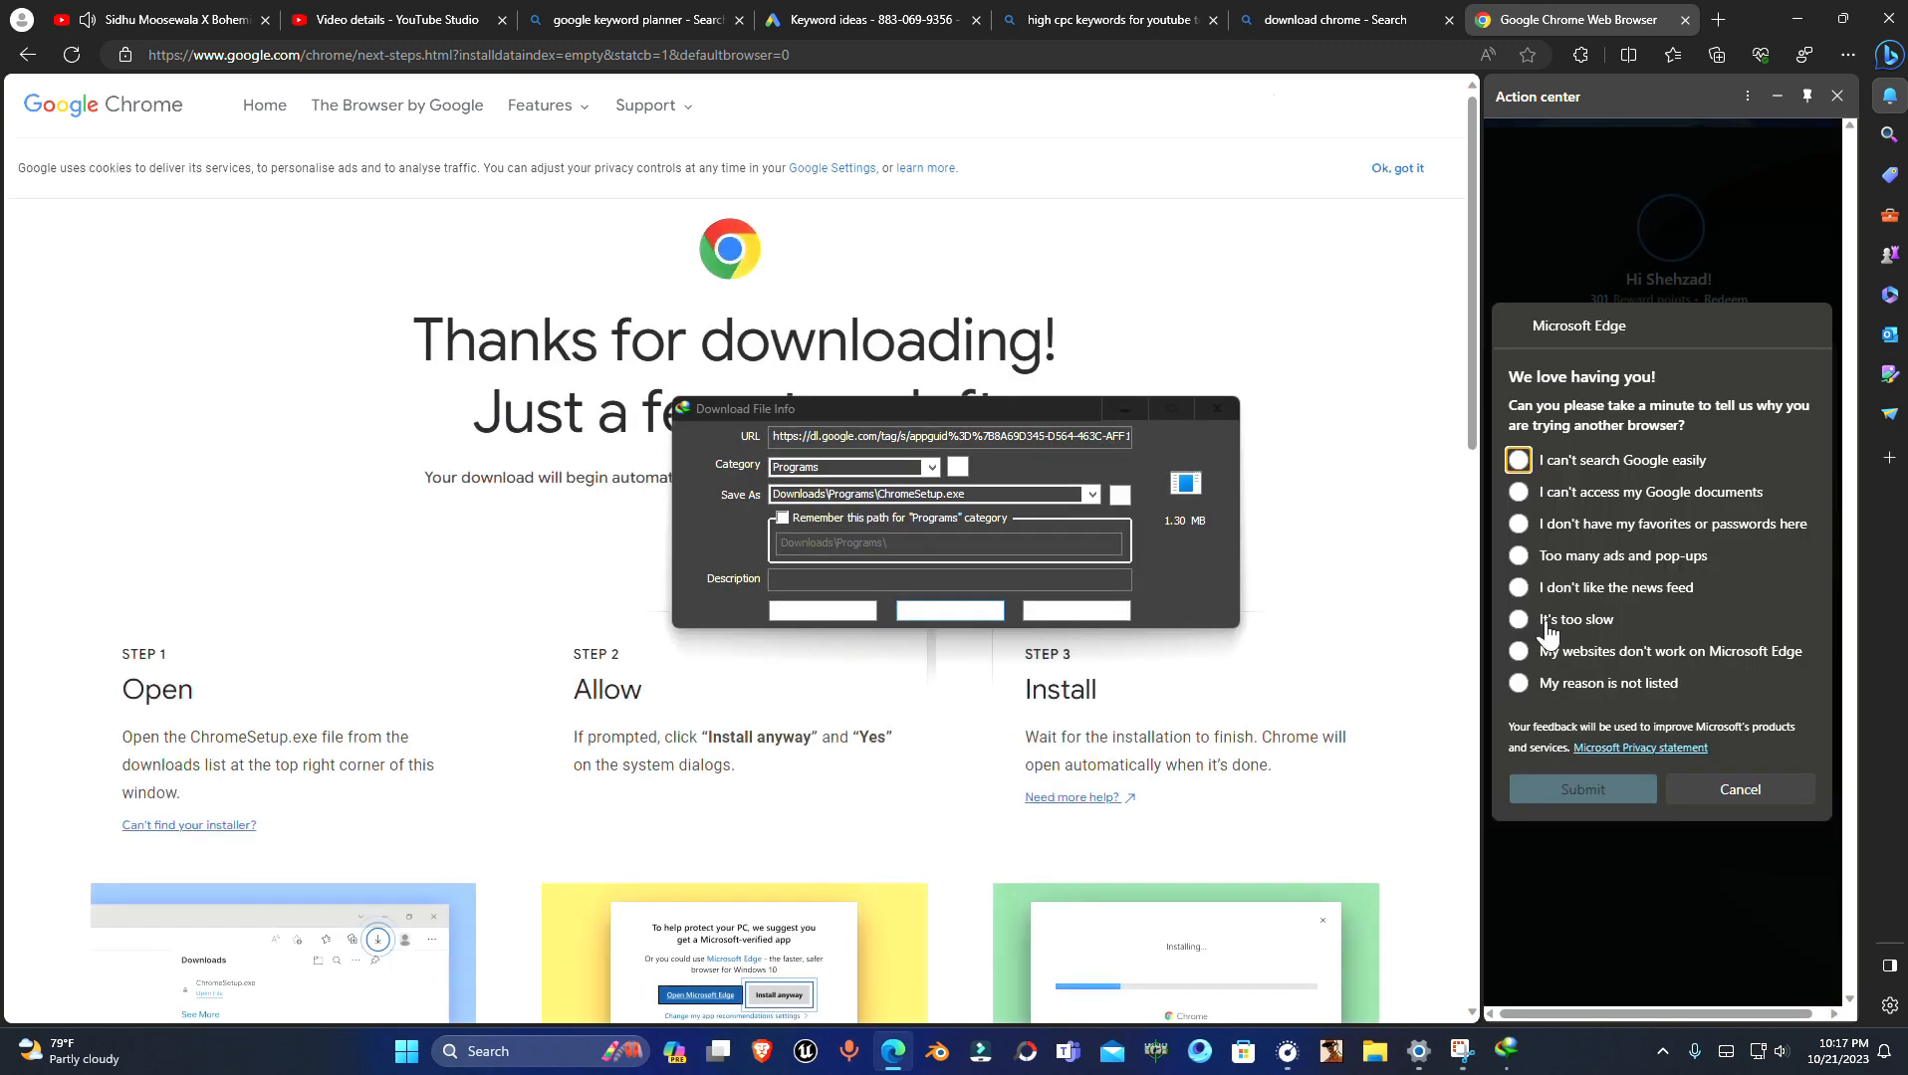
click(1517, 460)
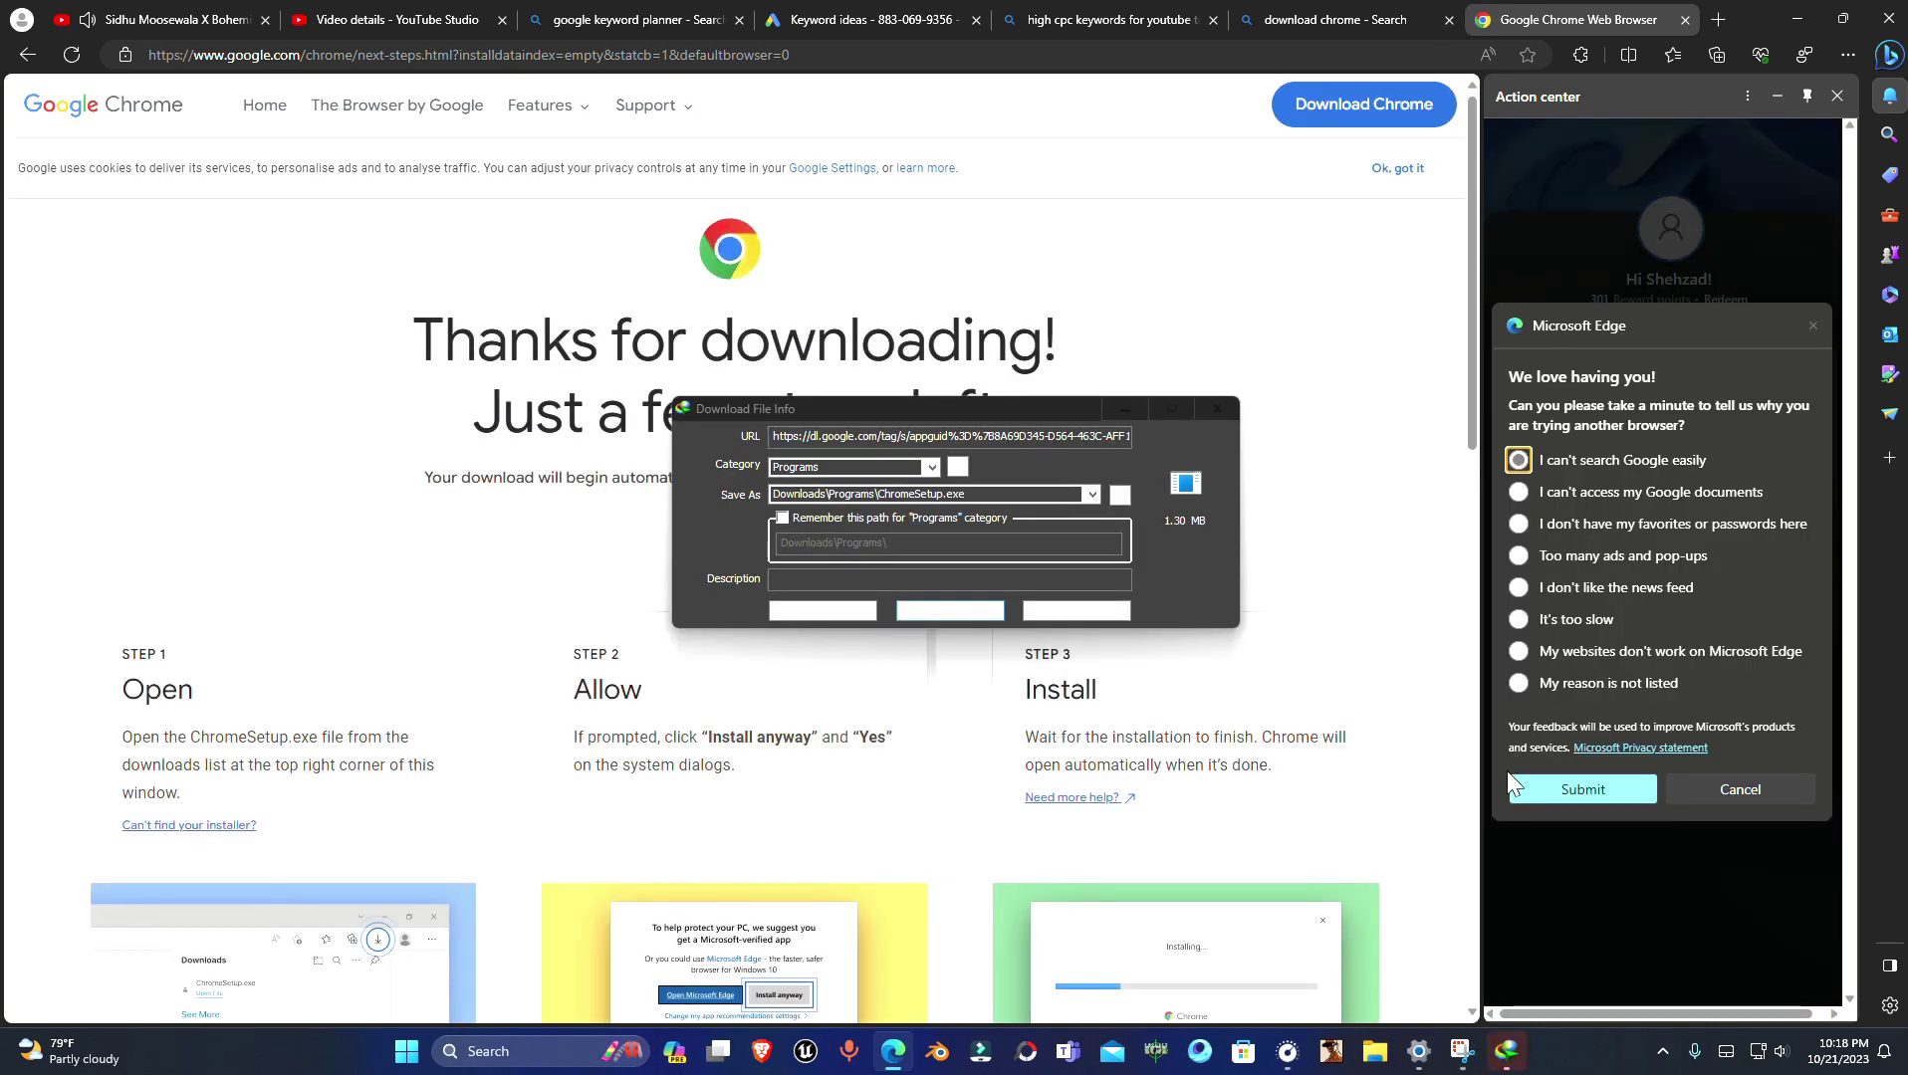
click(1556, 791)
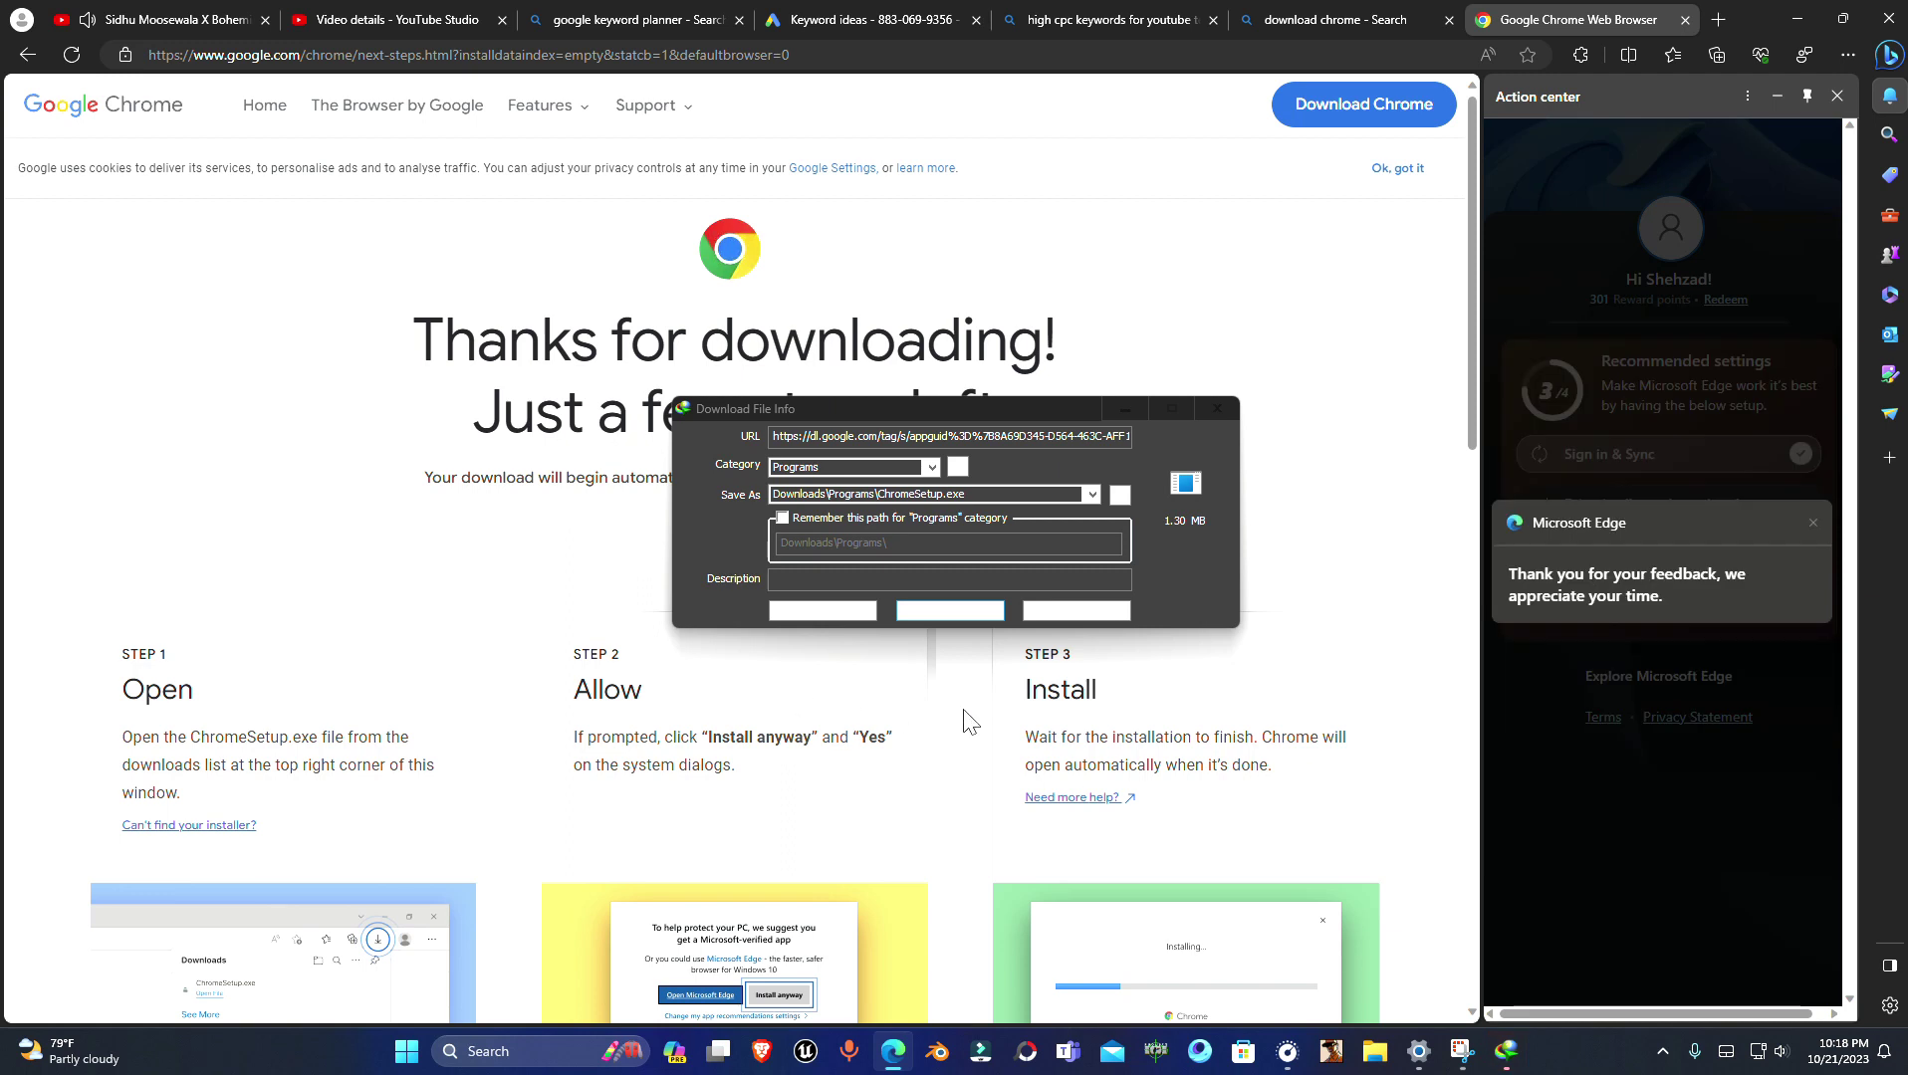
Download ChromeSetup.exe through IDM and launch the finished installer
click(950, 610)
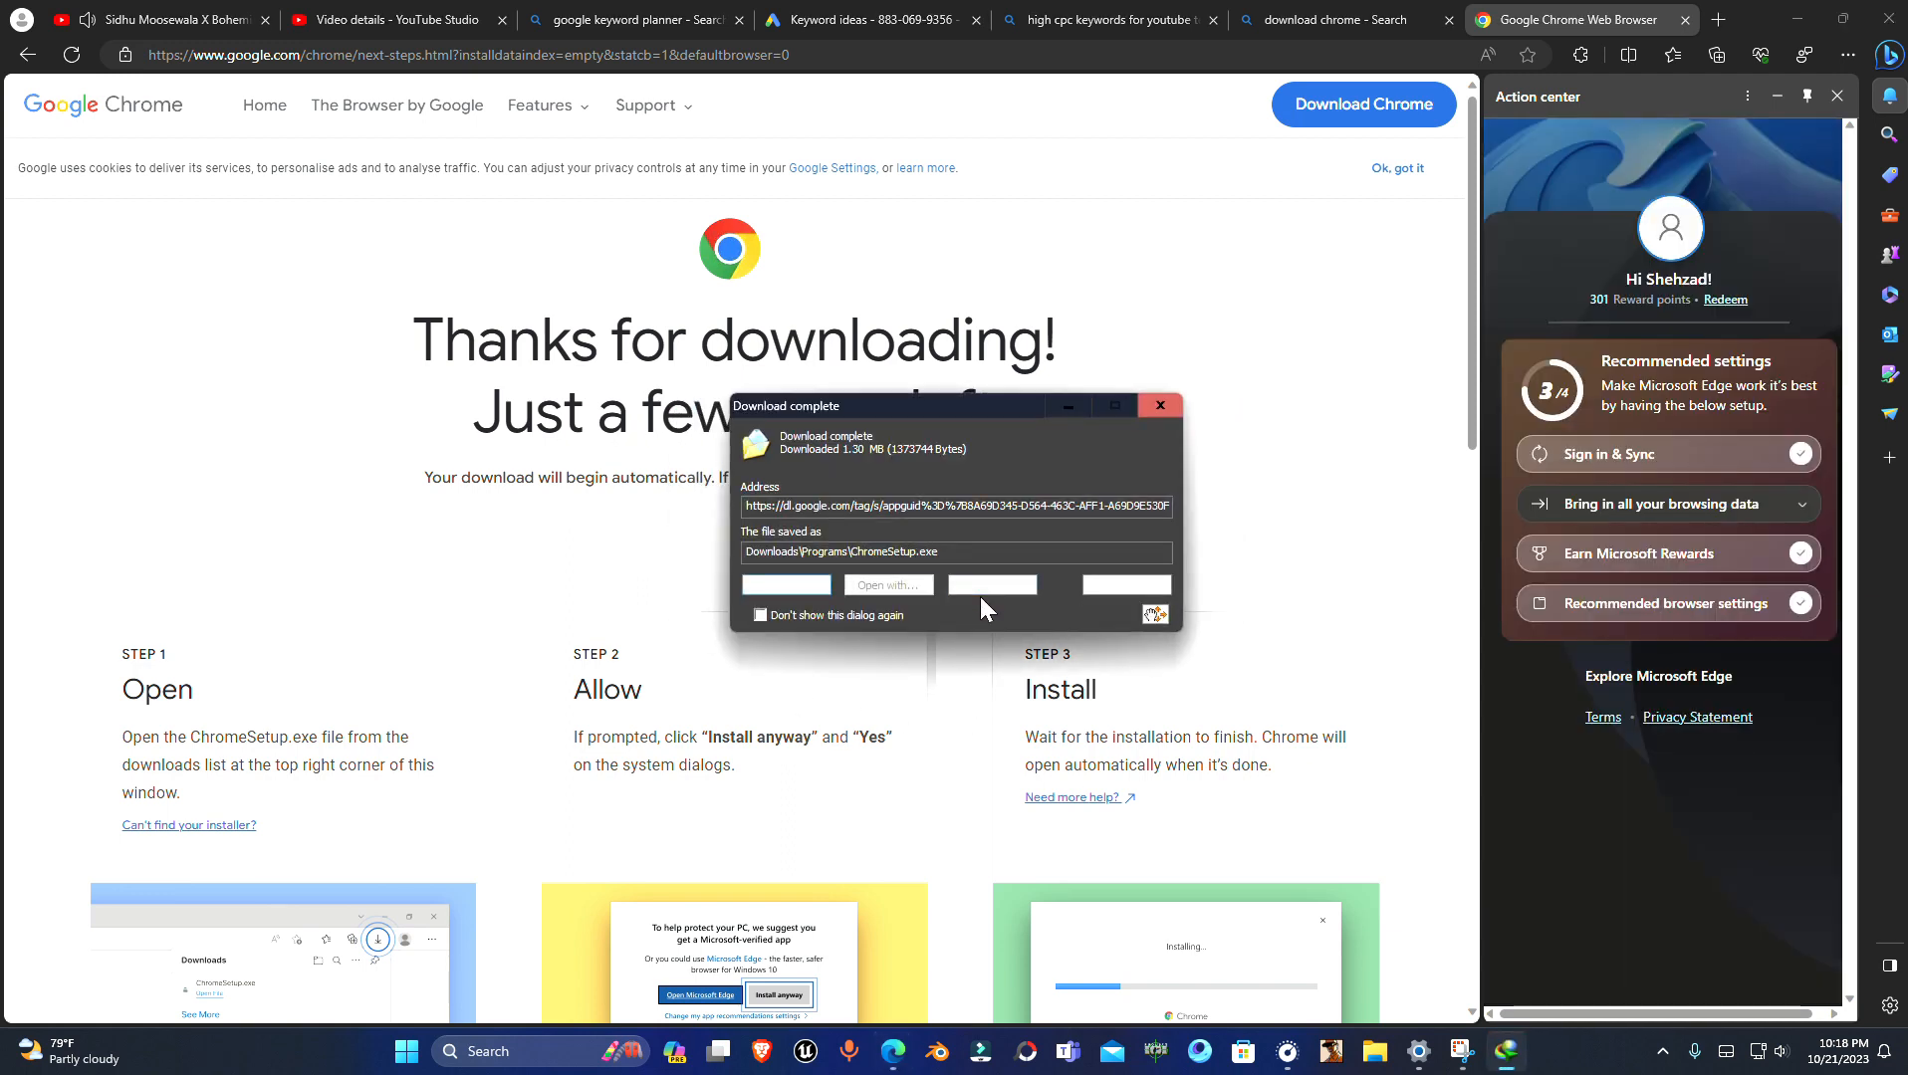
click(1835, 97)
click(778, 578)
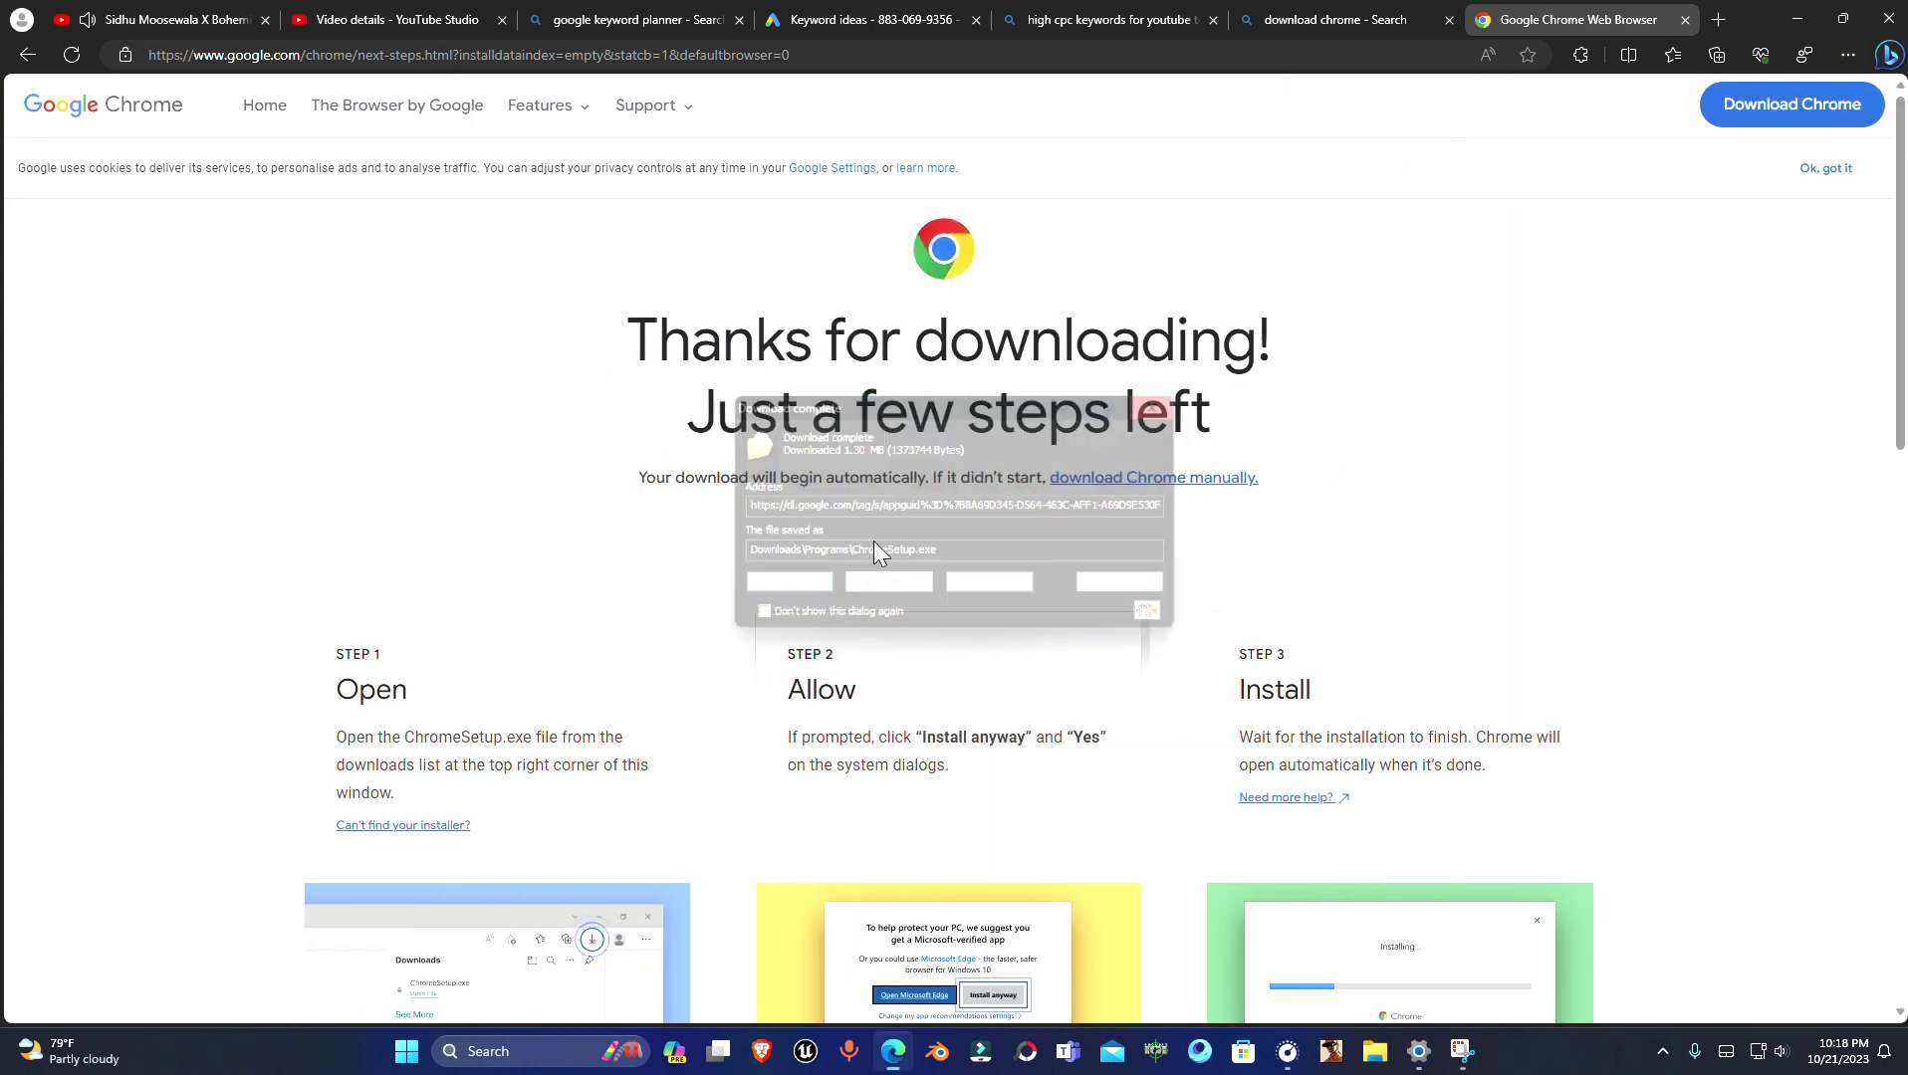
Minimize the browser while ChromeSetup.exe installs and Chrome launches its profile picker
click(1798, 18)
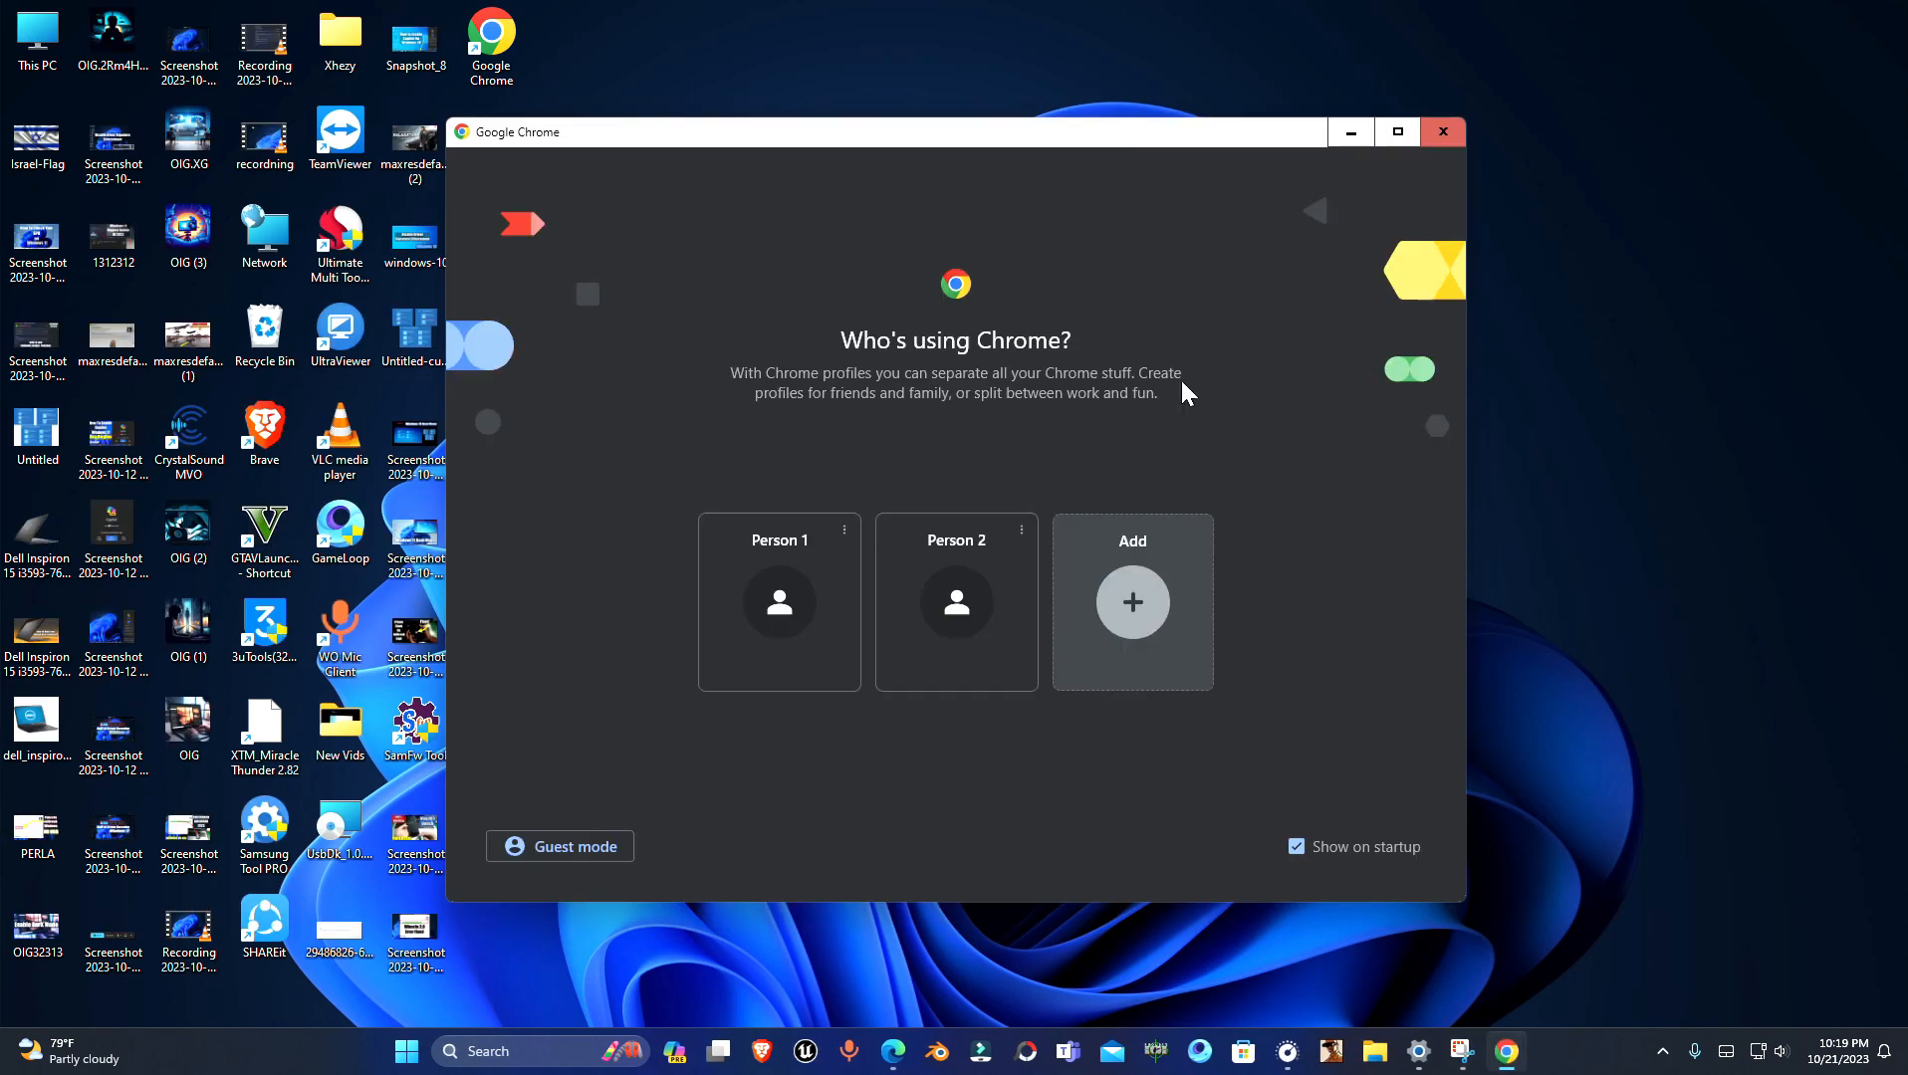
Open Chrome with the Person 1 profile to its Google new tab page
drag(677, 140, 683, 130)
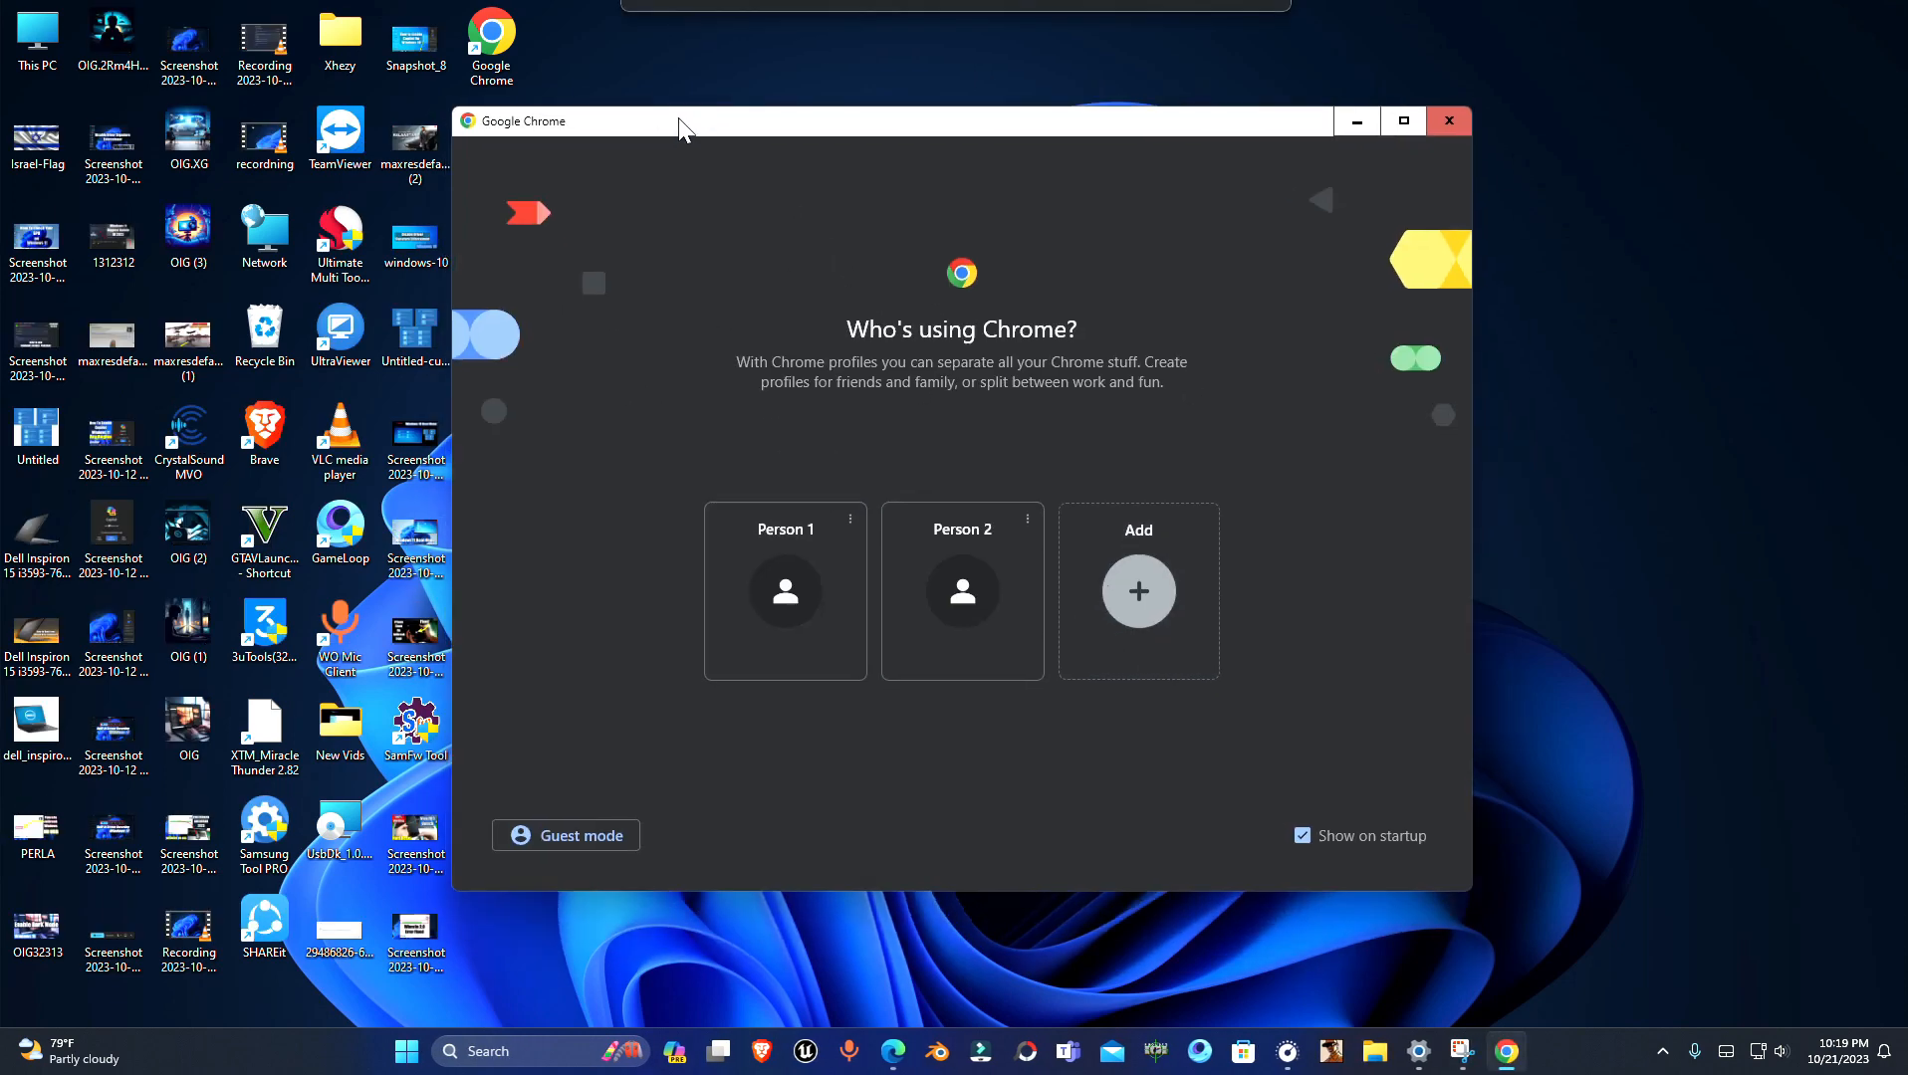
click(798, 596)
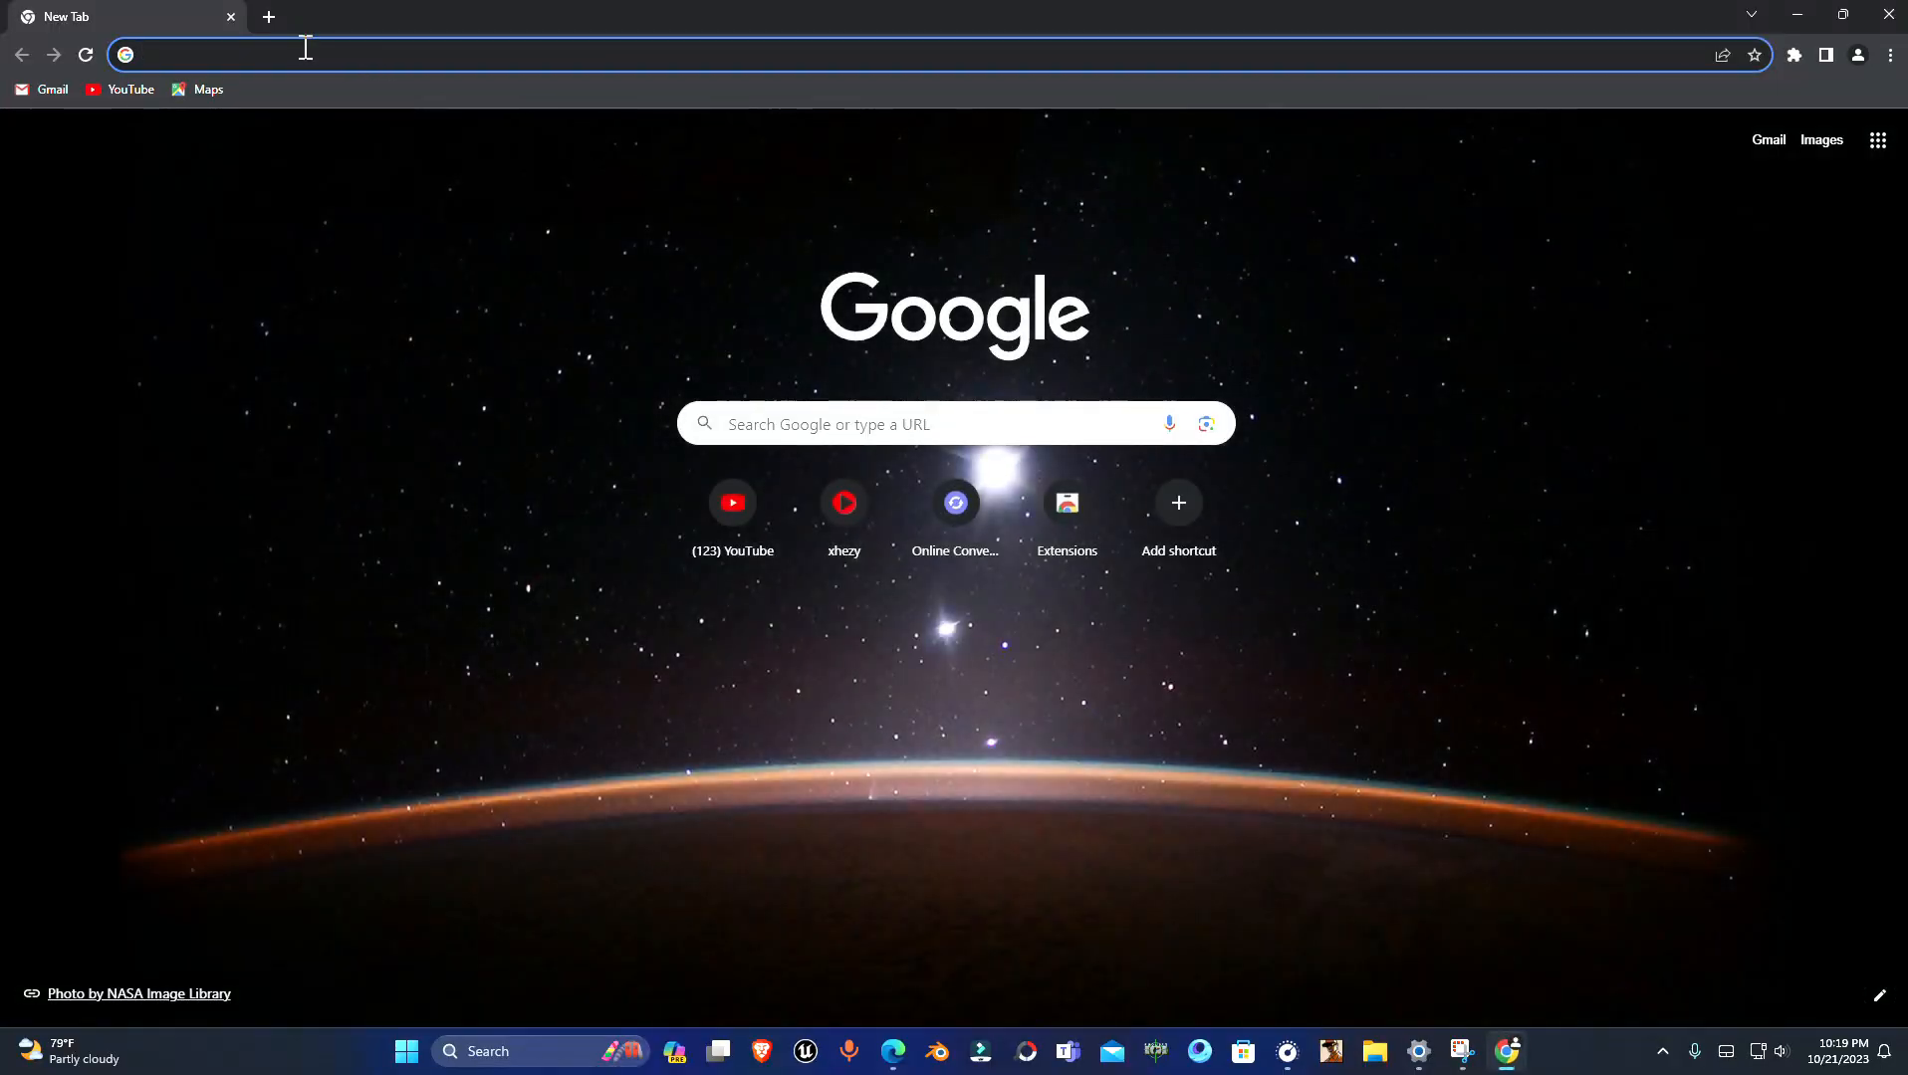